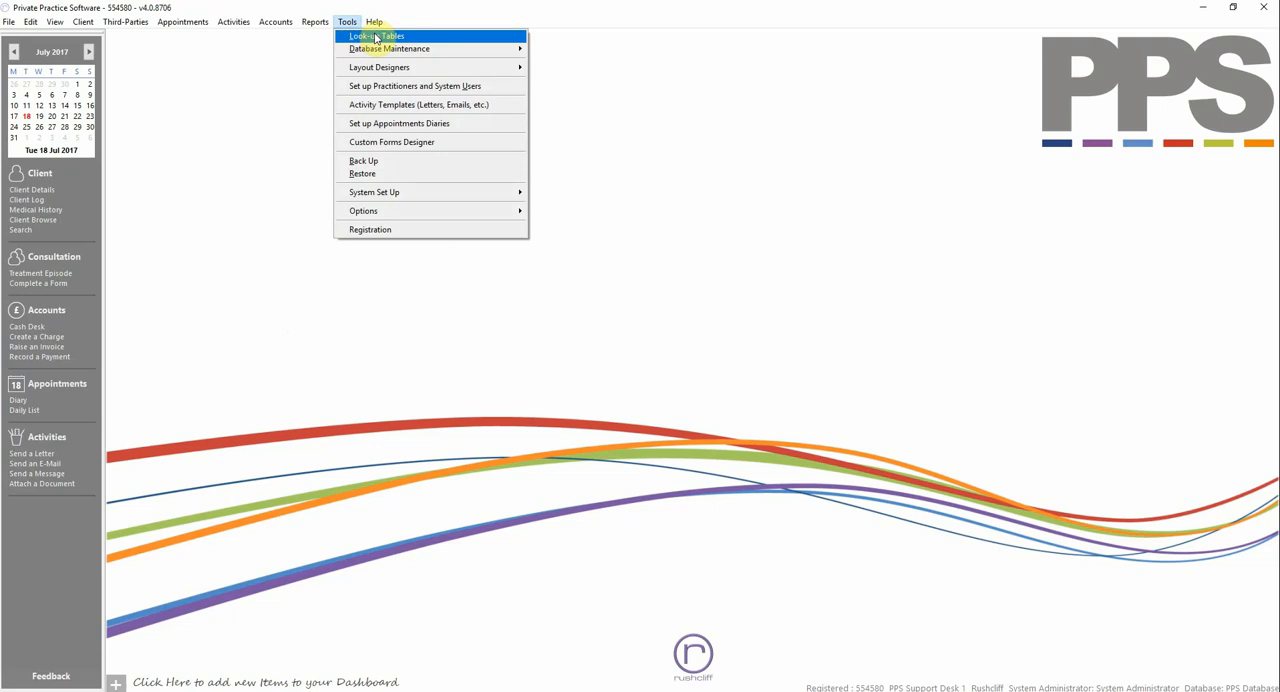
- Open the Standard Charges and Stock Items look-up table and start adding a new charge
{"action": "left_click", "coordinate": [394, 37]}
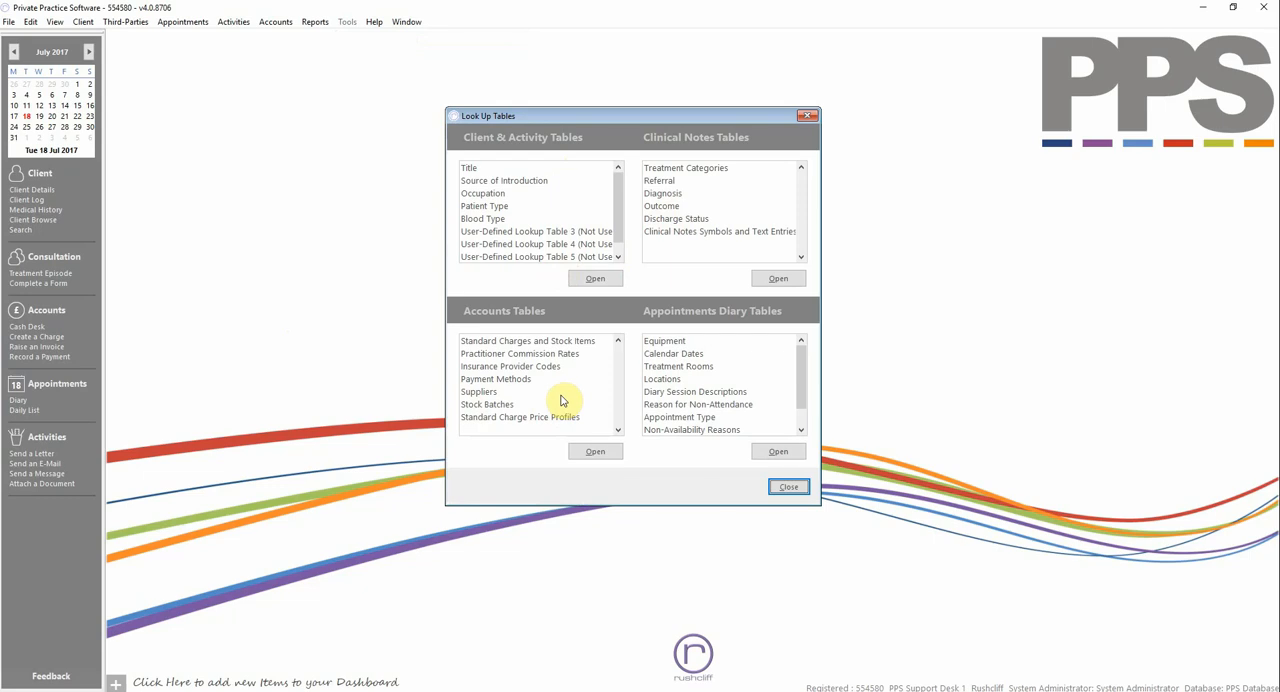
{"action": "left_click", "coordinate": [592, 342]}
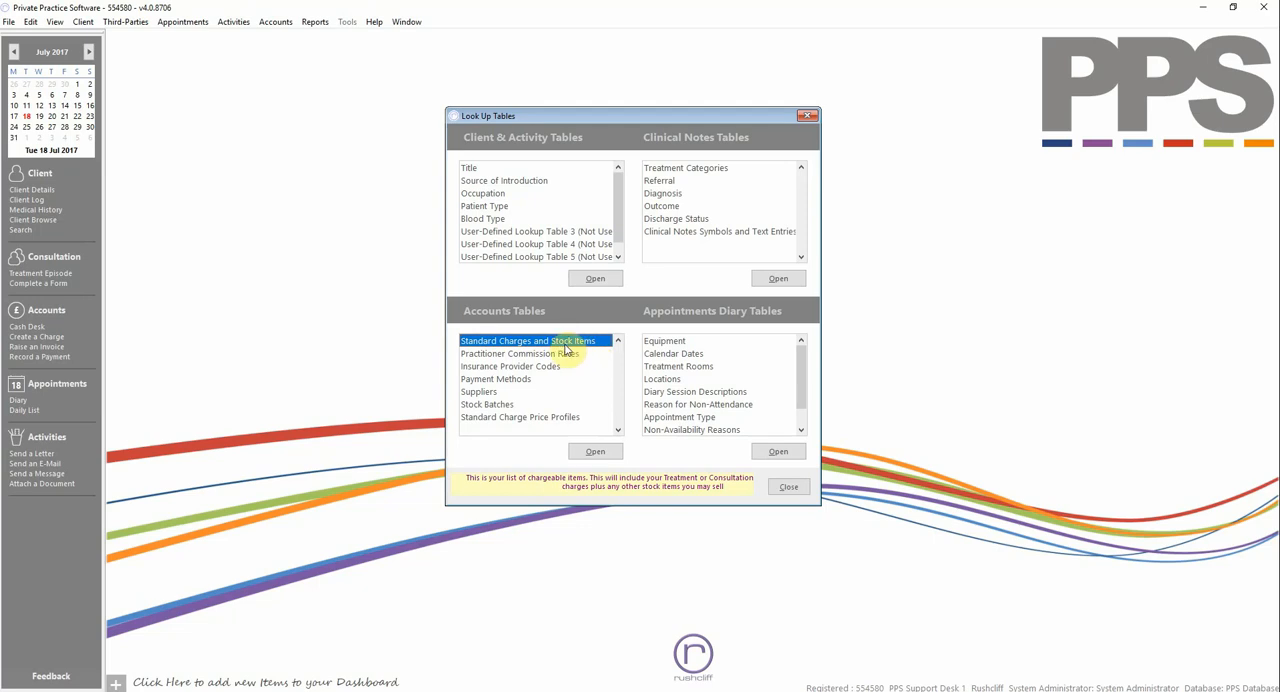
{"action": "left_click", "coordinate": [592, 452]}
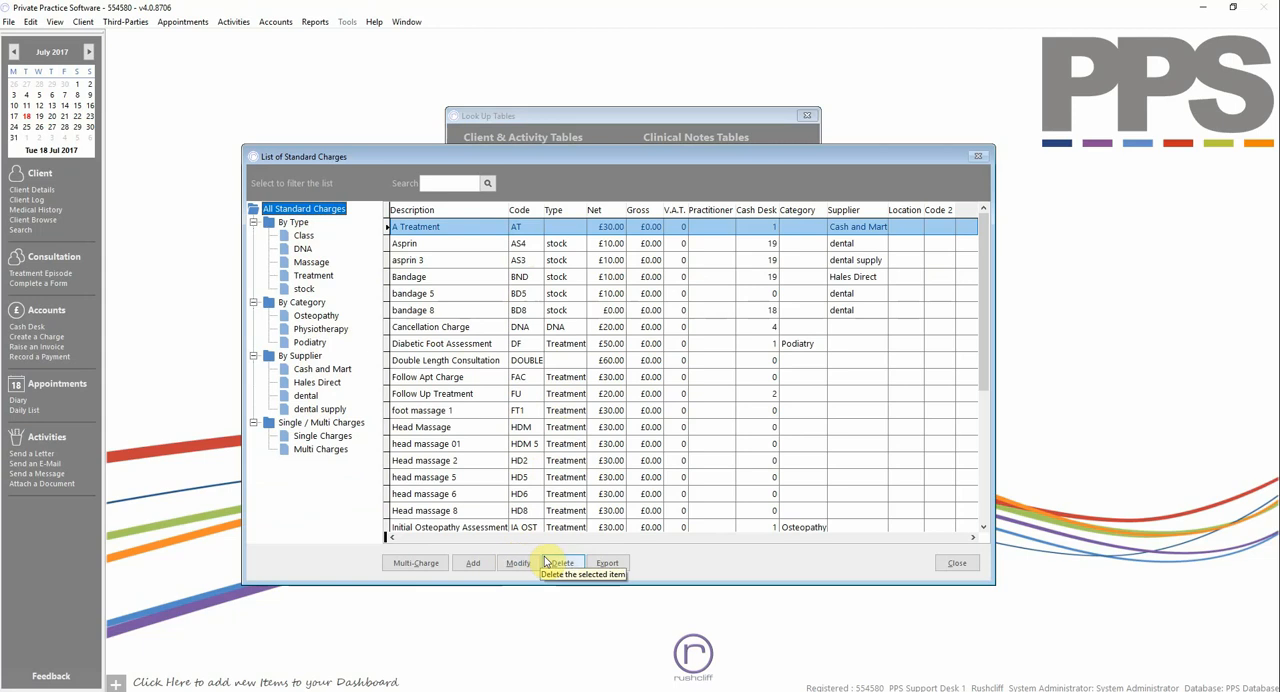
{"action": "left_click", "coordinate": [474, 564]}
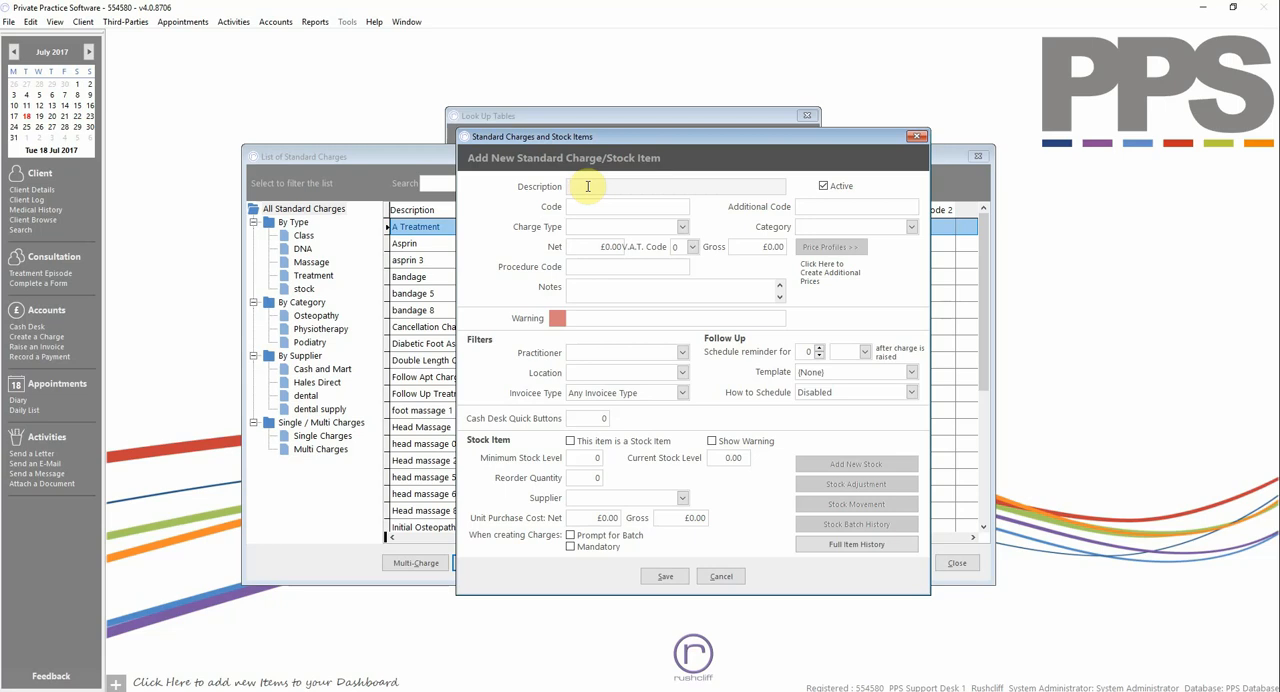
- Enter the description A Treatment and the code AT, and set the charge type to Treatment
{"action": "type", "text": "A T"}
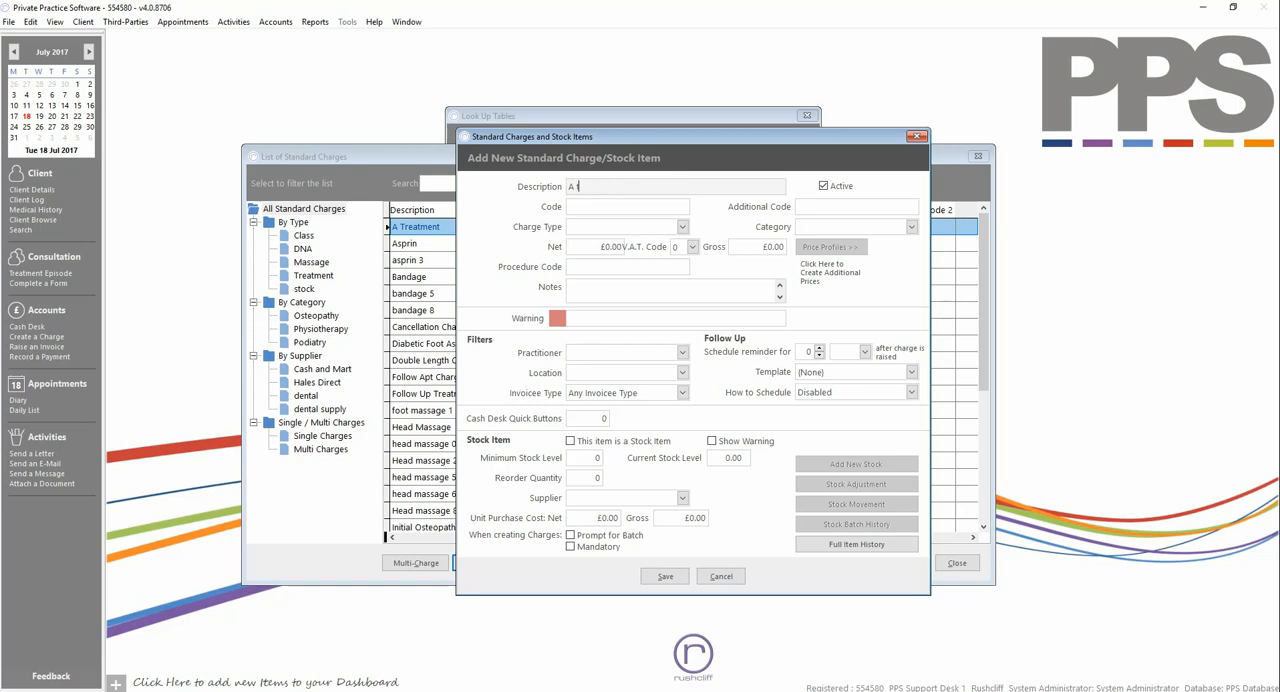
{"action": "key", "text": "BackSpace"}
{"action": "type", "text": "Treatment"}
{"action": "key", "text": "Tab"}
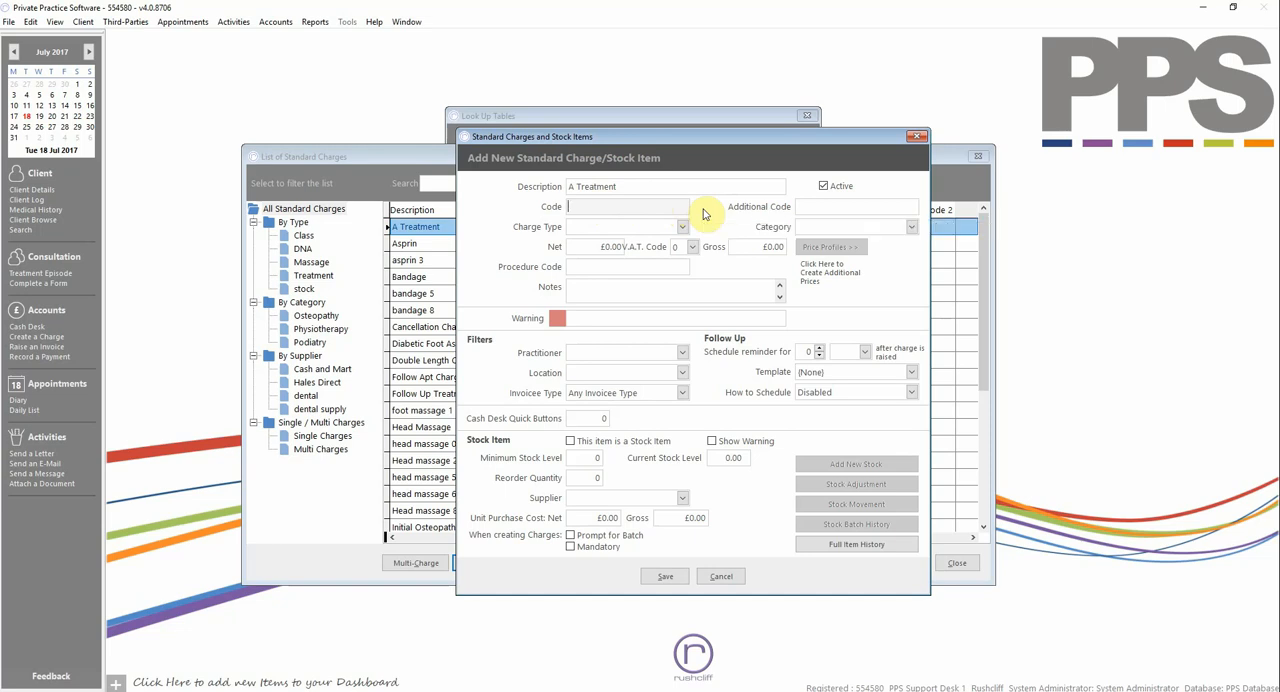
{"action": "type", "text": "AT"}
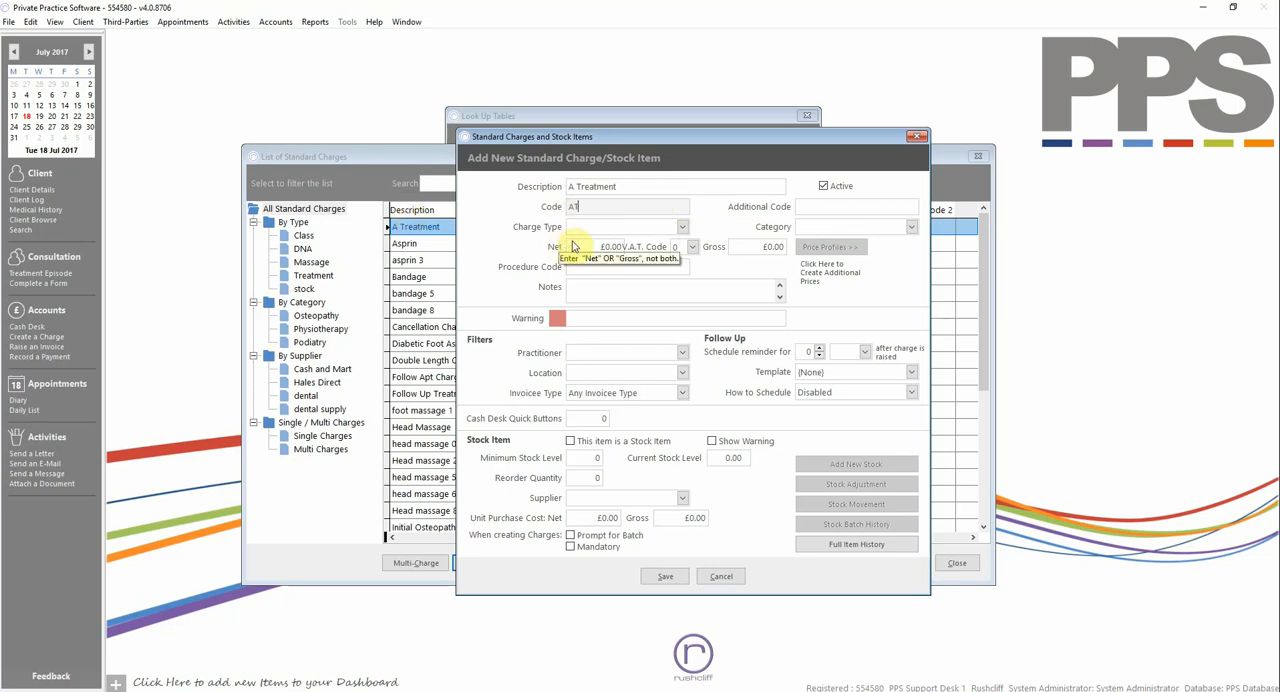
{"action": "left_click", "coordinate": [682, 228]}
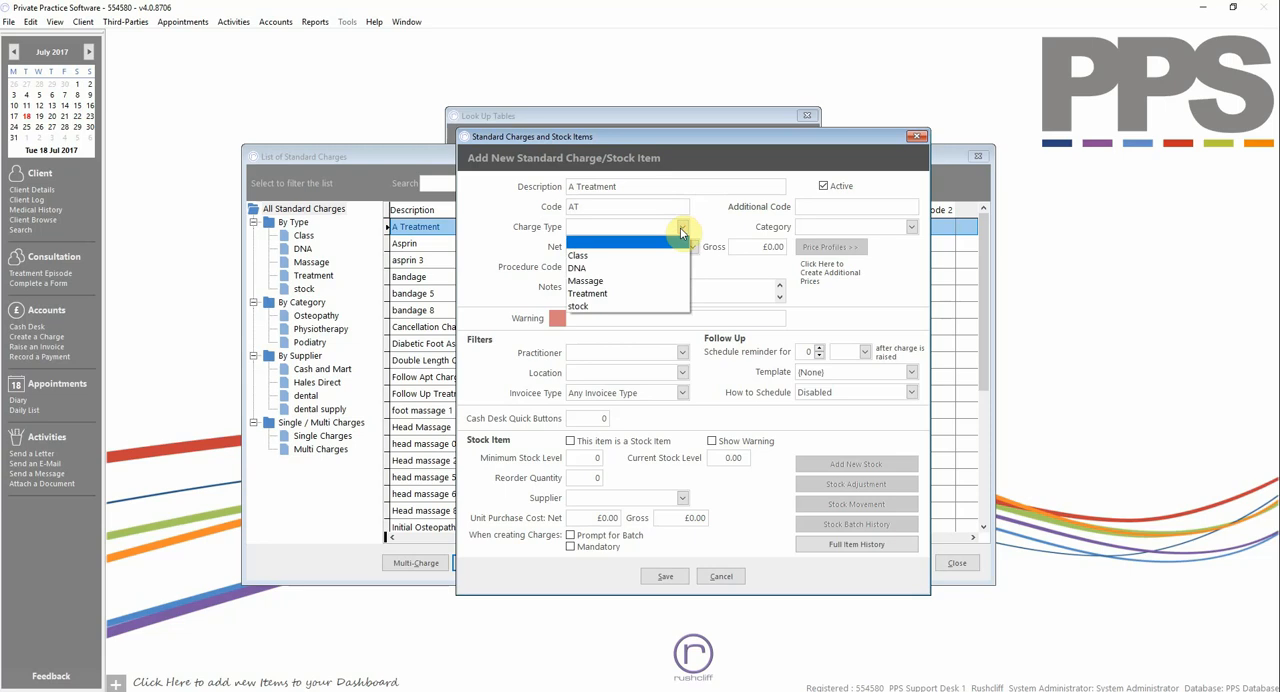
{"action": "left_click", "coordinate": [600, 297]}
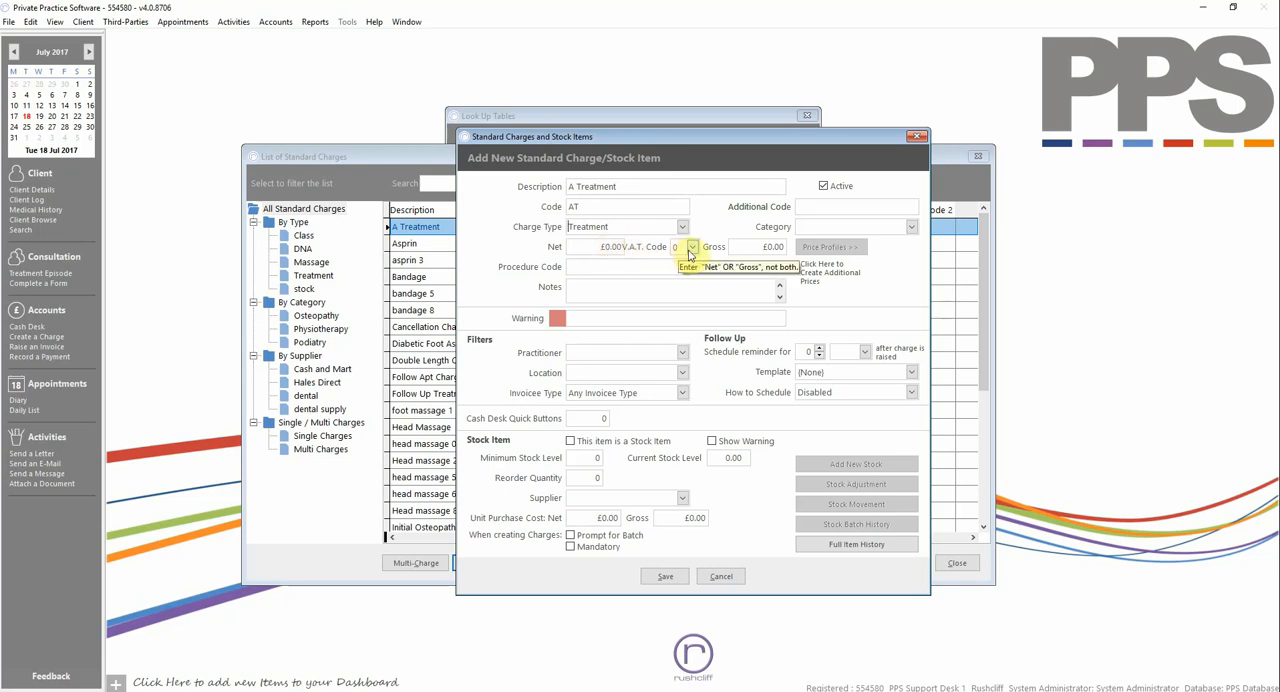
- Set the new charge's gross price to £50.00
{"action": "left_click", "coordinate": [763, 248]}
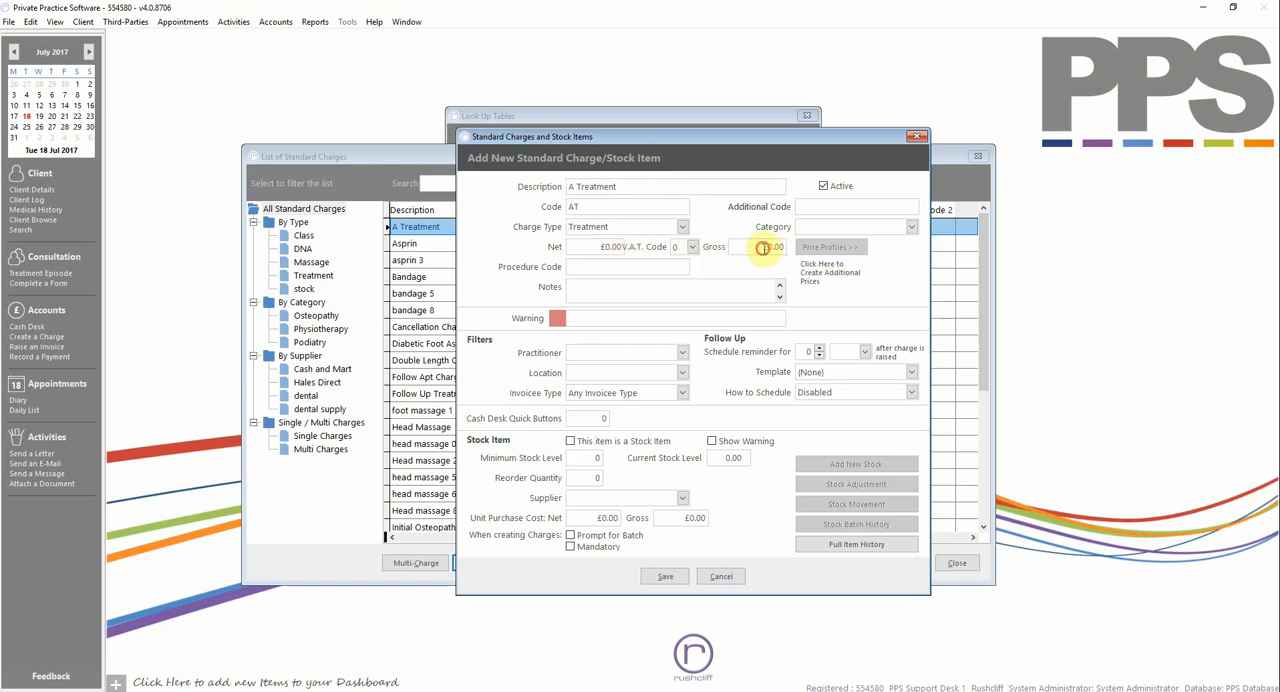
{"action": "type", "text": "50.00"}
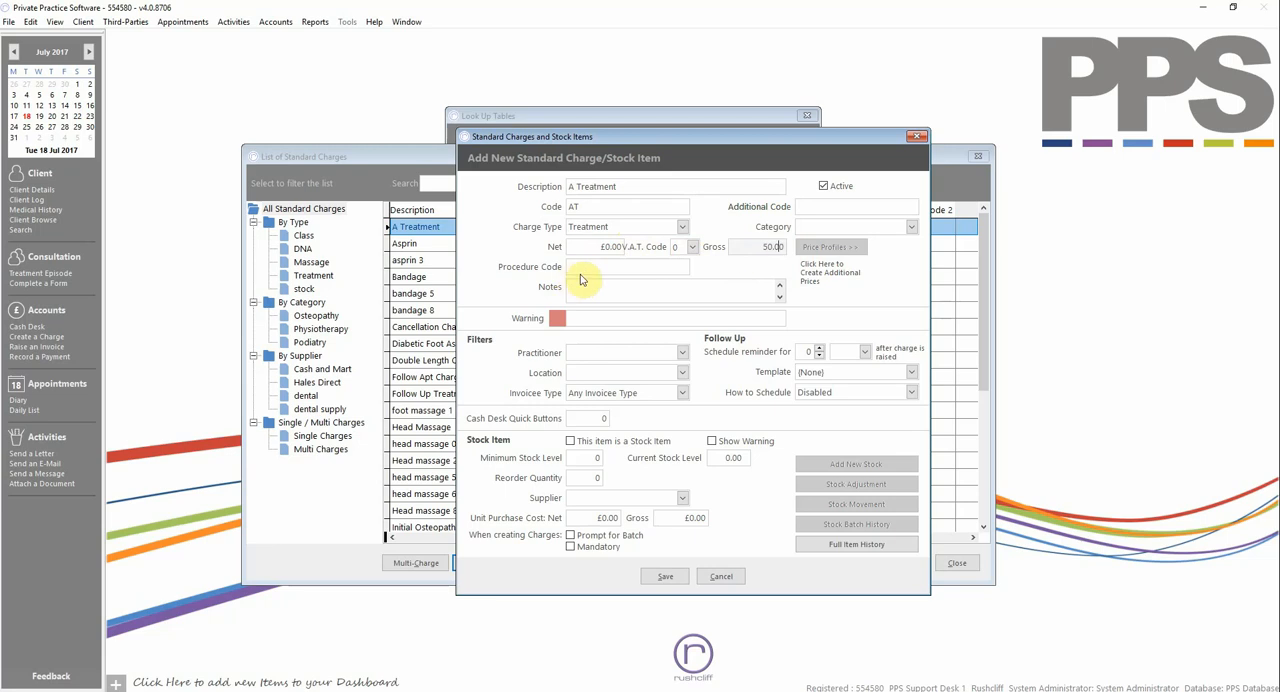
- Examine the procedure code, notes and warning fields and the practitioner and location filter options without setting any of them
{"action": "left_click", "coordinate": [582, 268]}
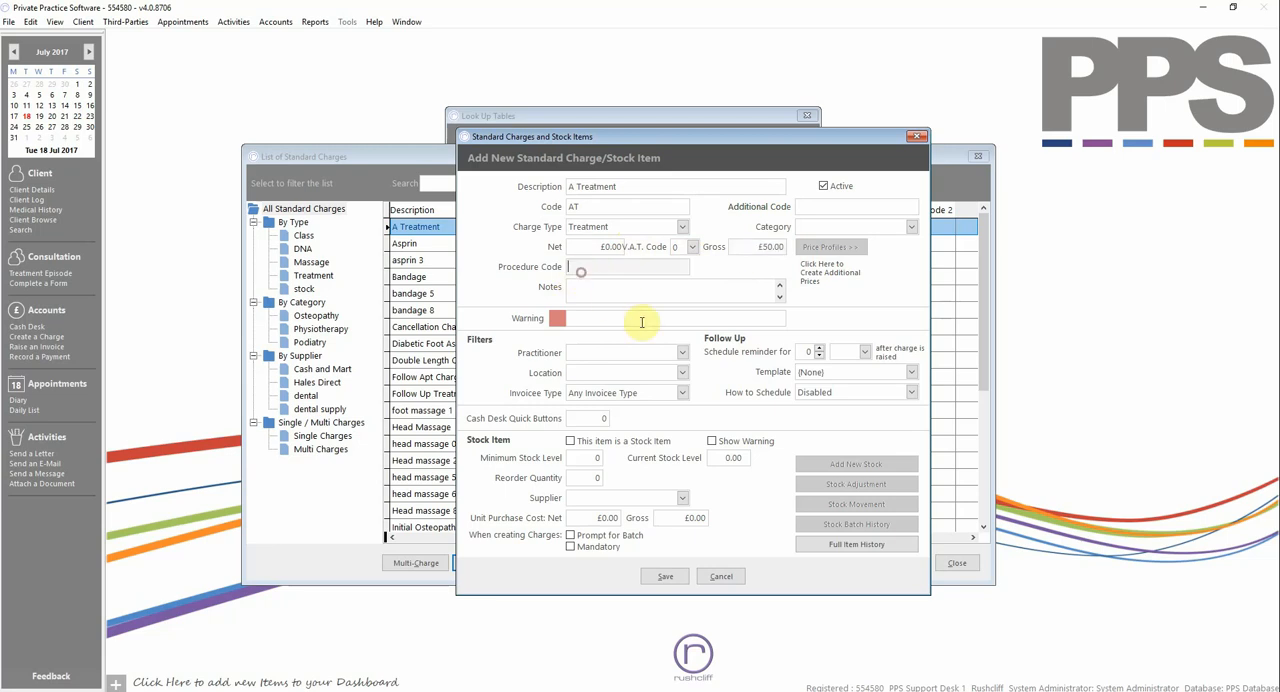
{"action": "left_click", "coordinate": [594, 285]}
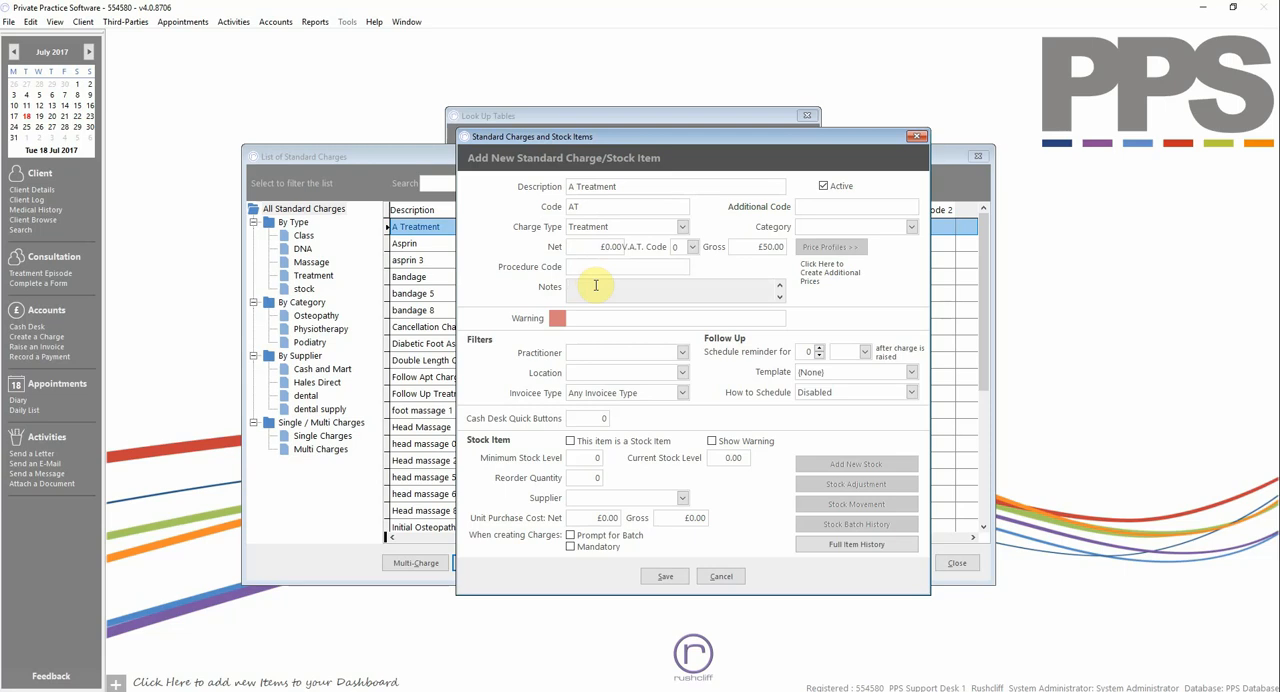
{"action": "left_click", "coordinate": [590, 317]}
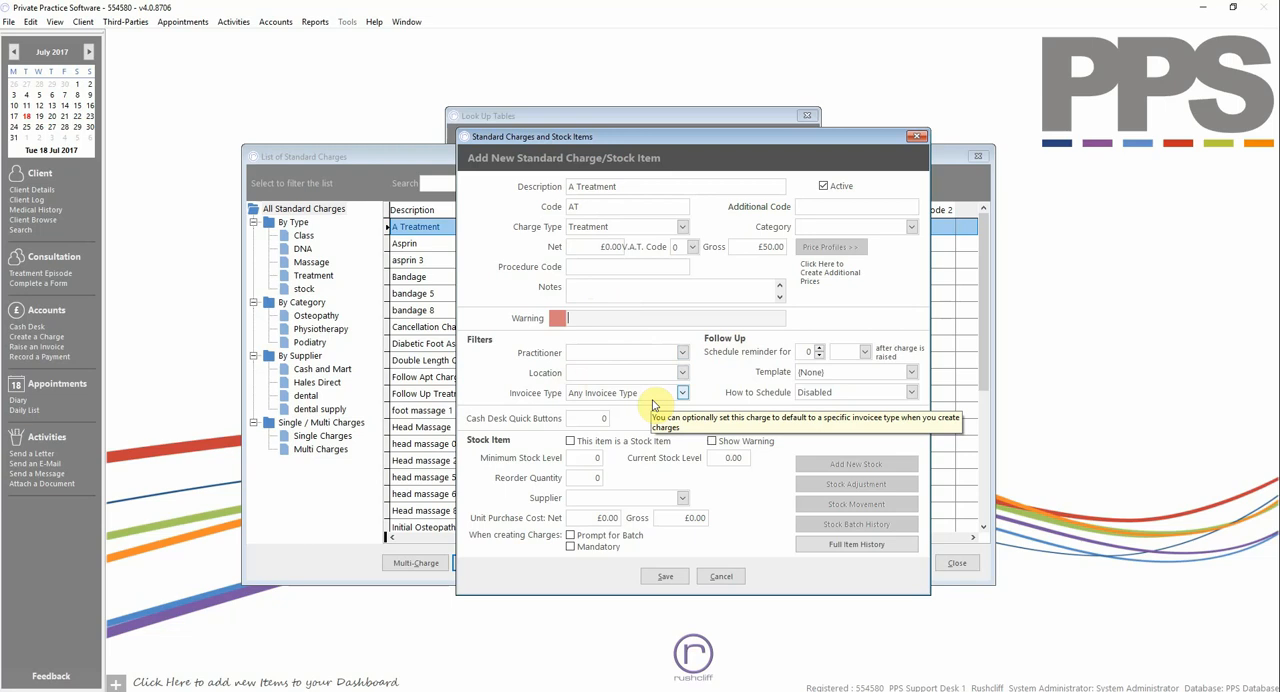
{"action": "left_click", "coordinate": [669, 355]}
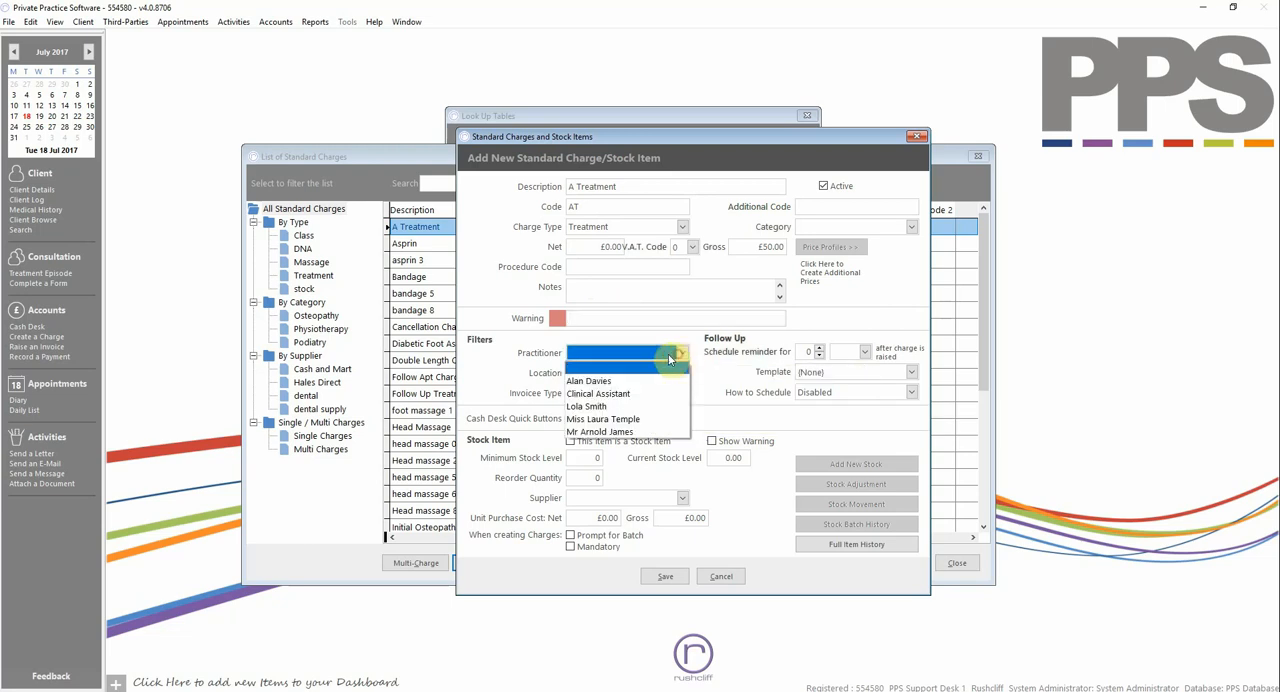
{"action": "left_click", "coordinate": [641, 354]}
{"action": "left_click", "coordinate": [636, 372]}
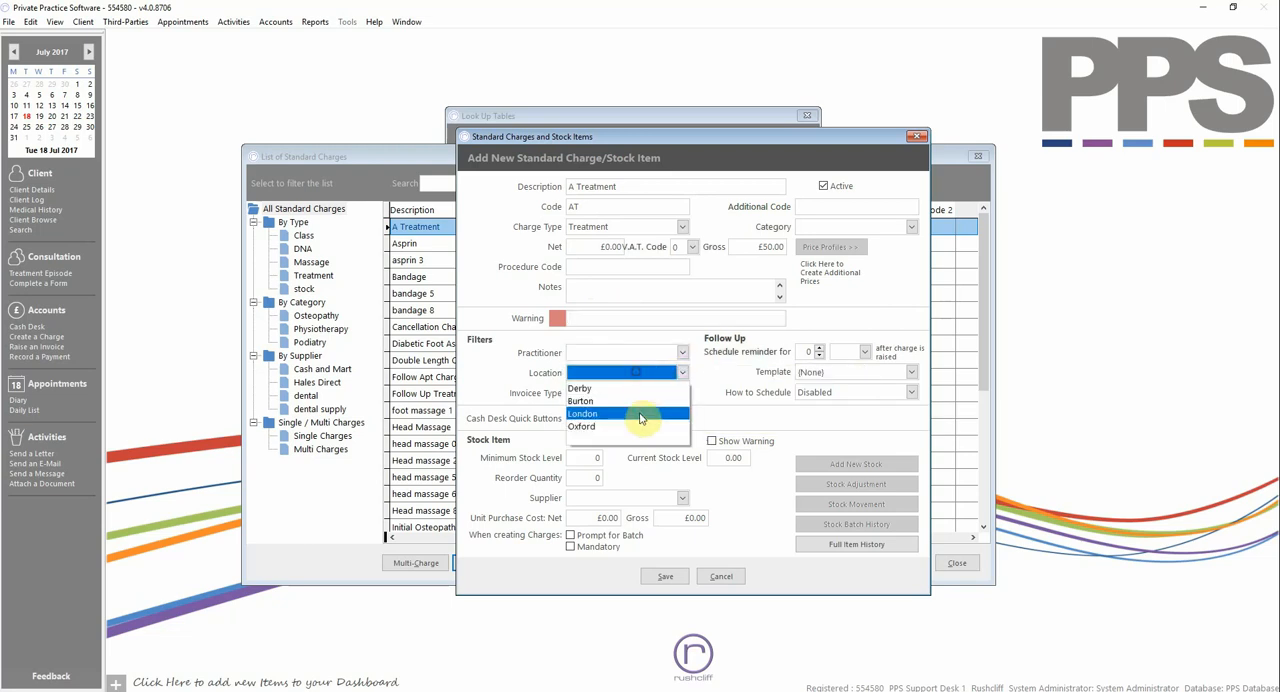
{"action": "left_click", "coordinate": [636, 372]}
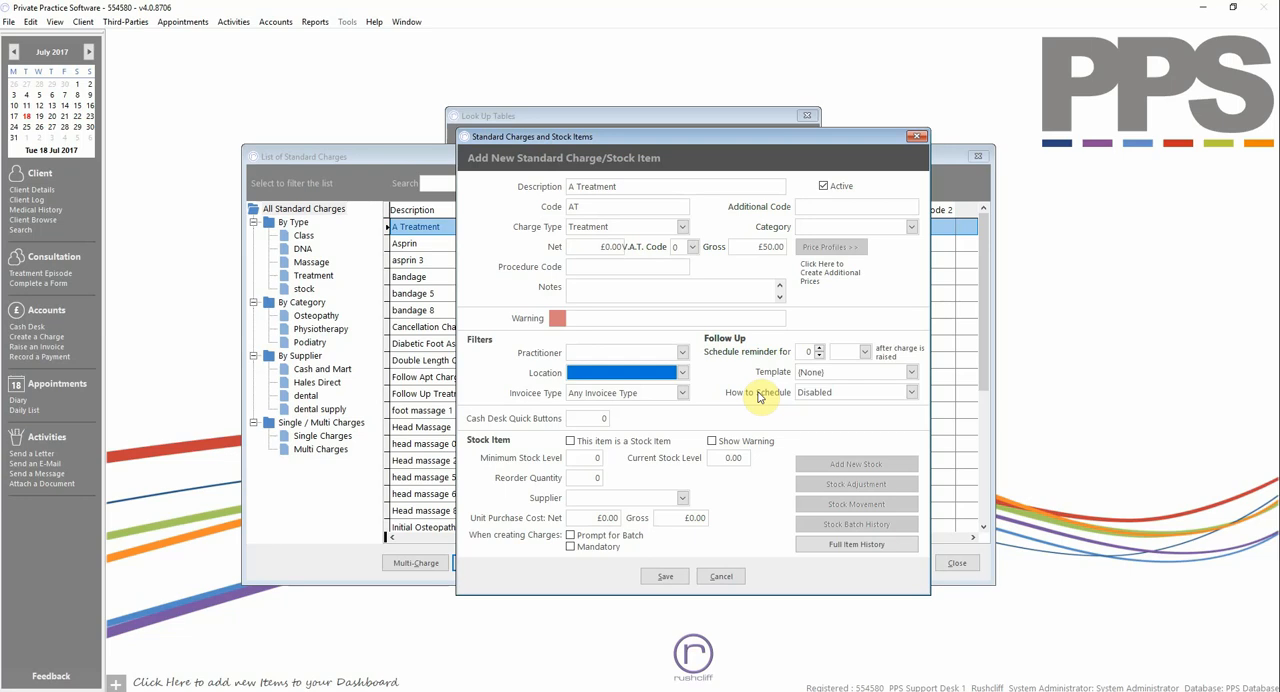
- Schedule the follow-up reminder for 2 weeks after the charge is raised
{"action": "left_click", "coordinate": [815, 351]}
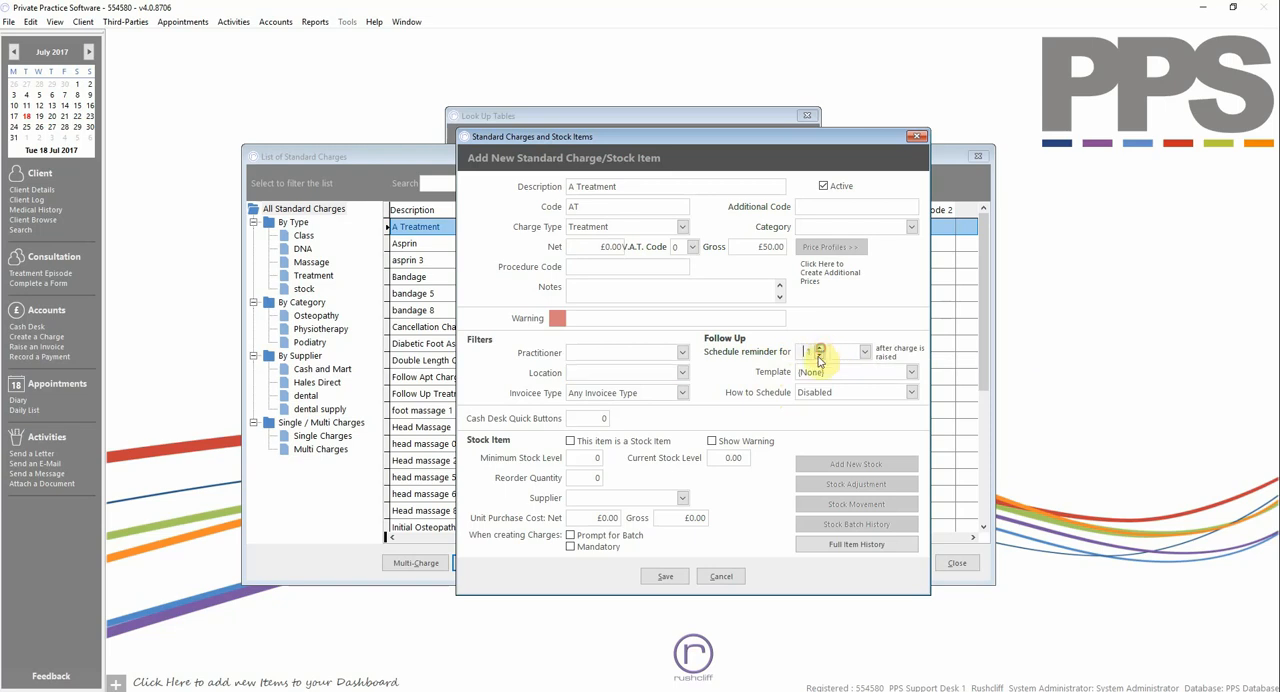
{"action": "left_click", "coordinate": [864, 351]}
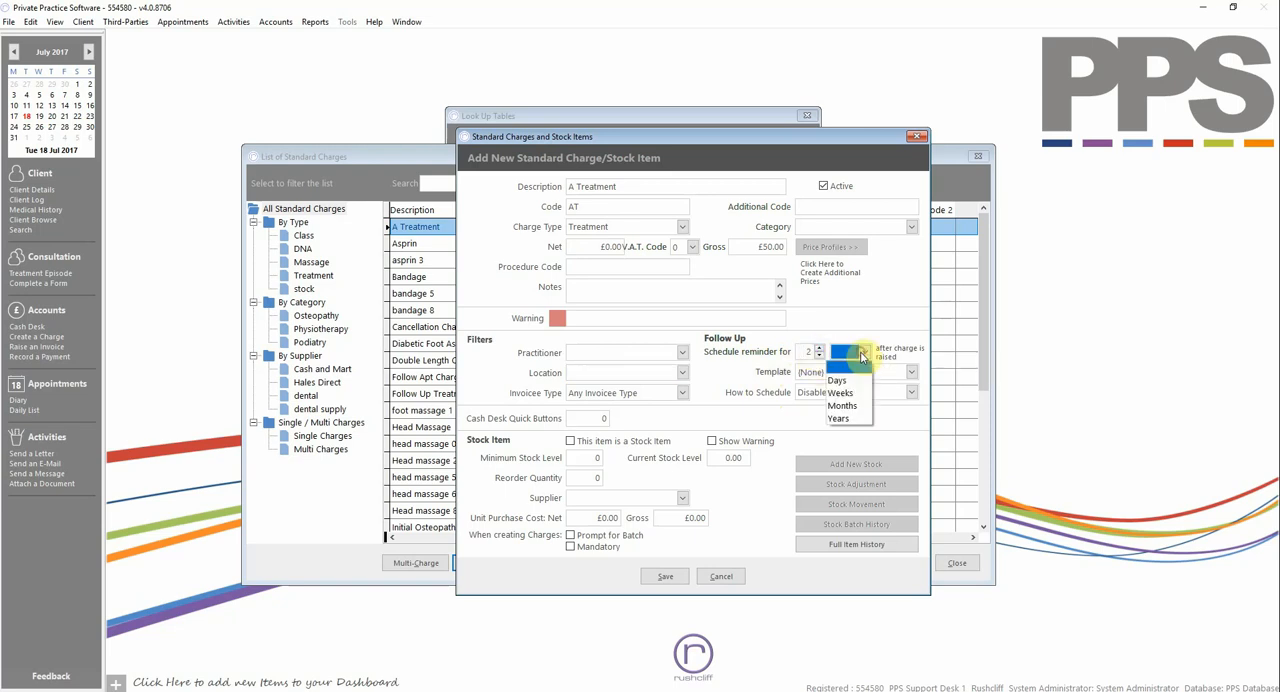
{"action": "left_click", "coordinate": [856, 391]}
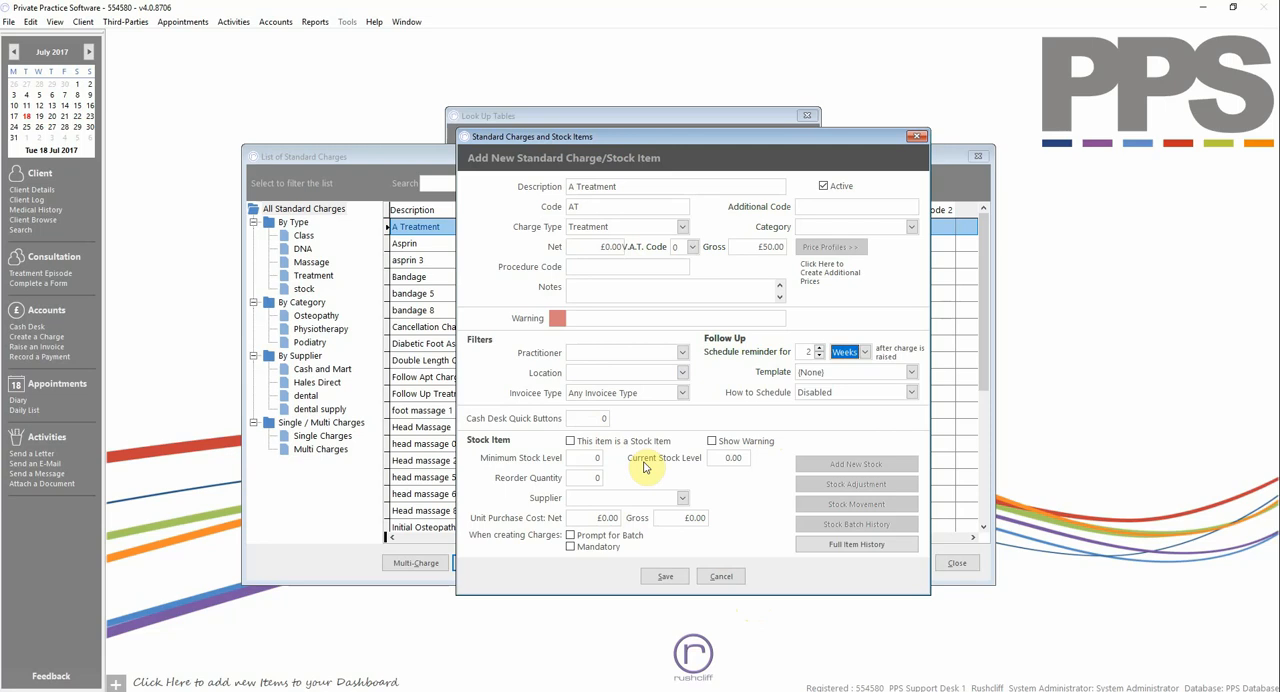
- Mark the charge as a stock item with its warning shown, and set the supplier to Cash and Mart
{"action": "left_click", "coordinate": [595, 445]}
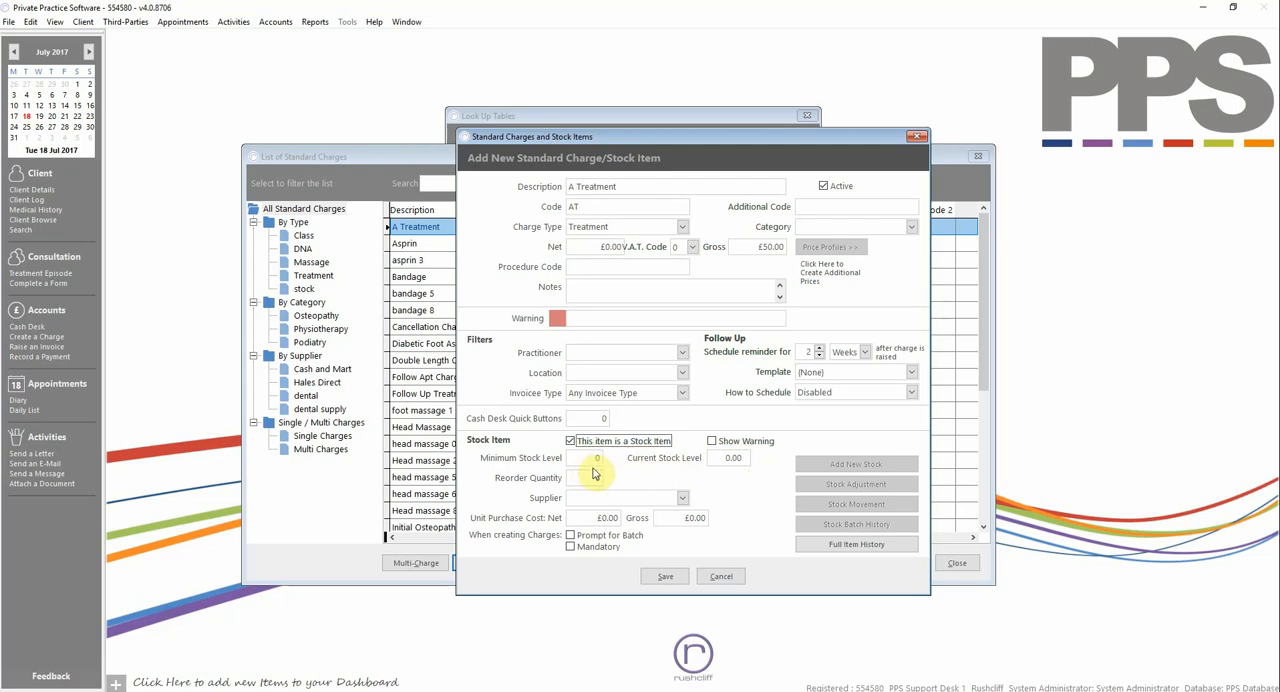
{"action": "left_click", "coordinate": [712, 442]}
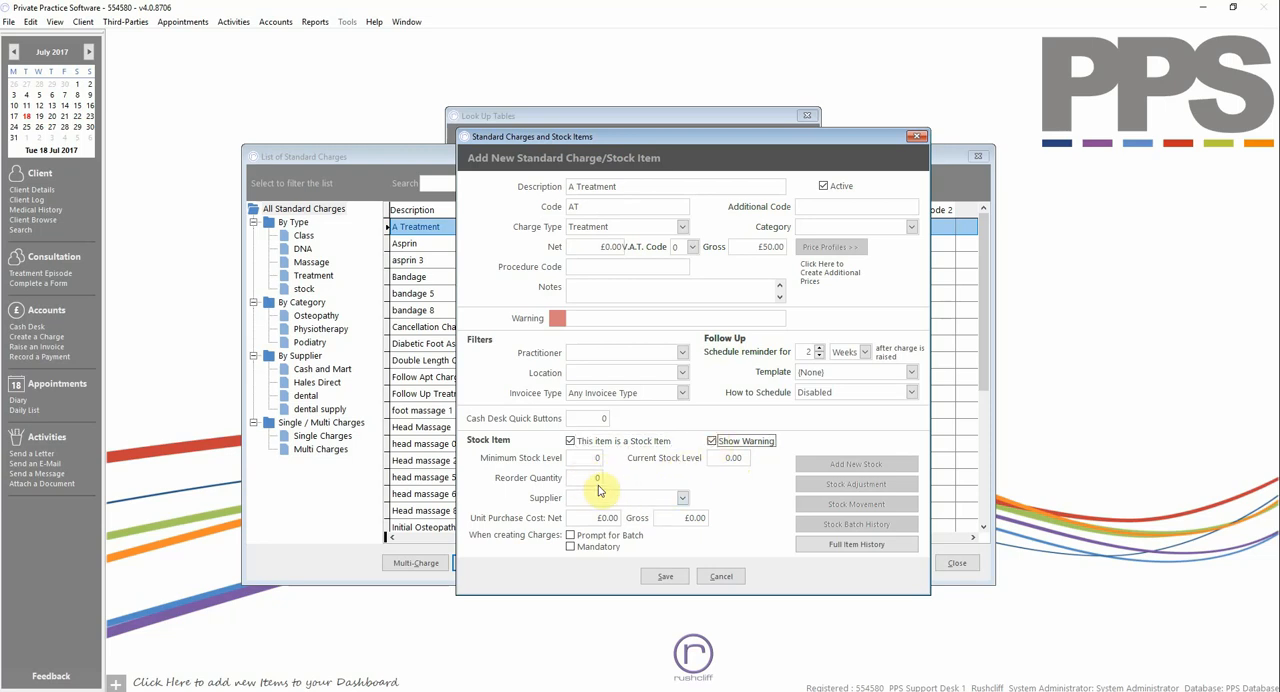
{"action": "left_click", "coordinate": [688, 498]}
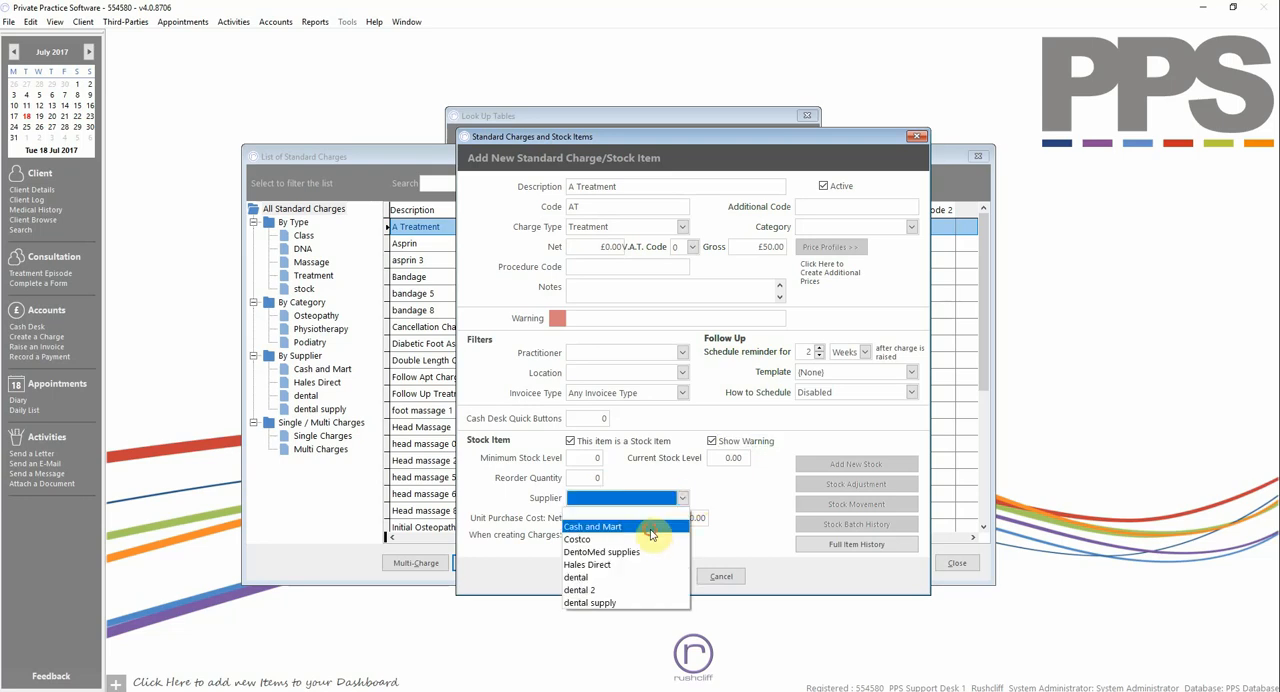
{"action": "left_click", "coordinate": [650, 527]}
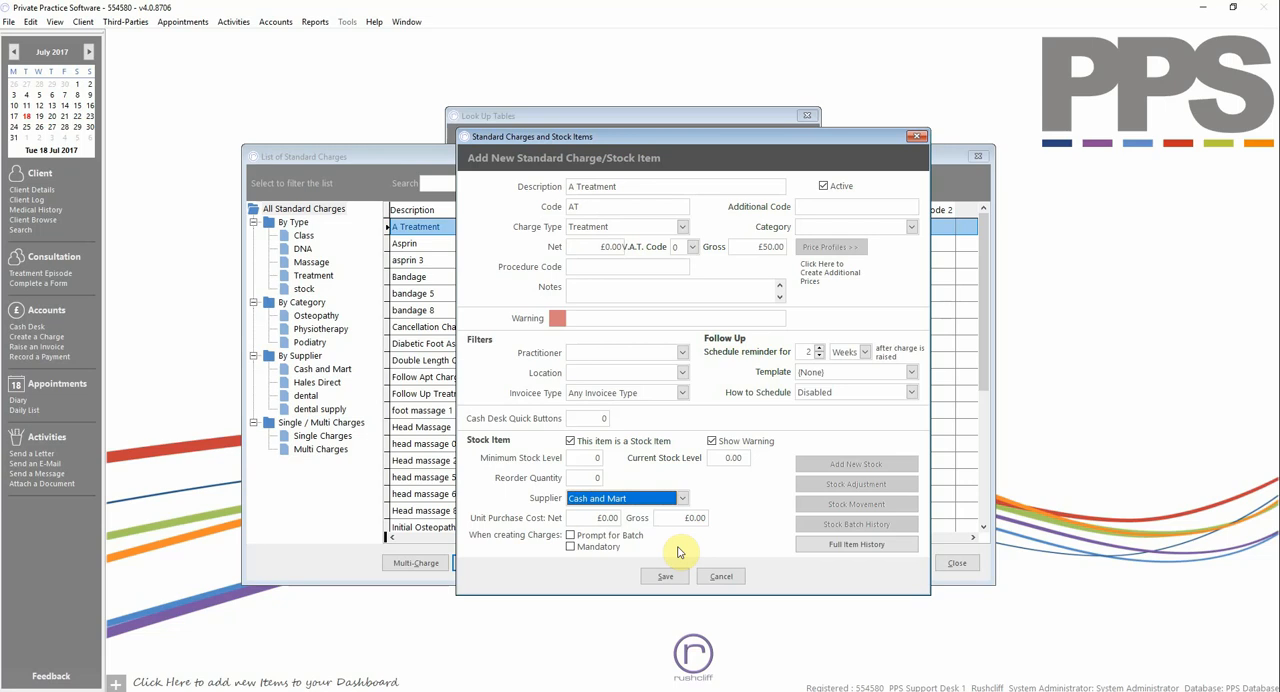
- Save the new charge under the code AT1 with the stock item option off
{"action": "left_click", "coordinate": [665, 576]}
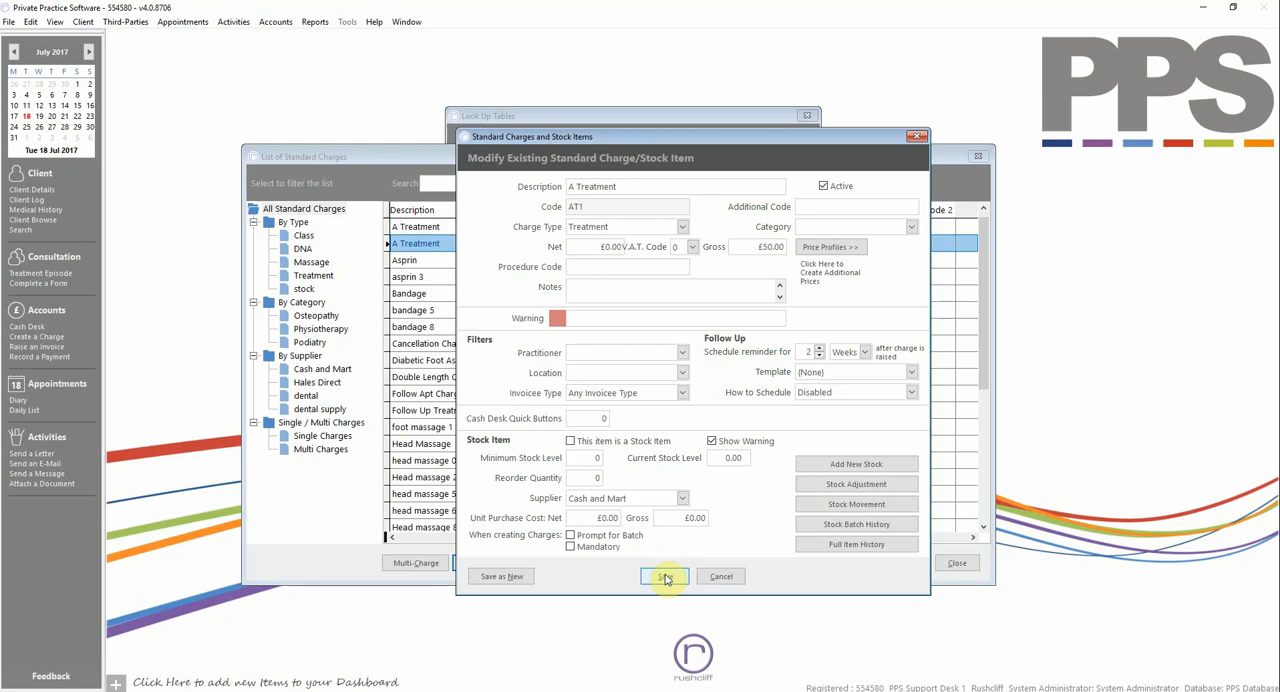
{"action": "left_click", "coordinate": [665, 577]}
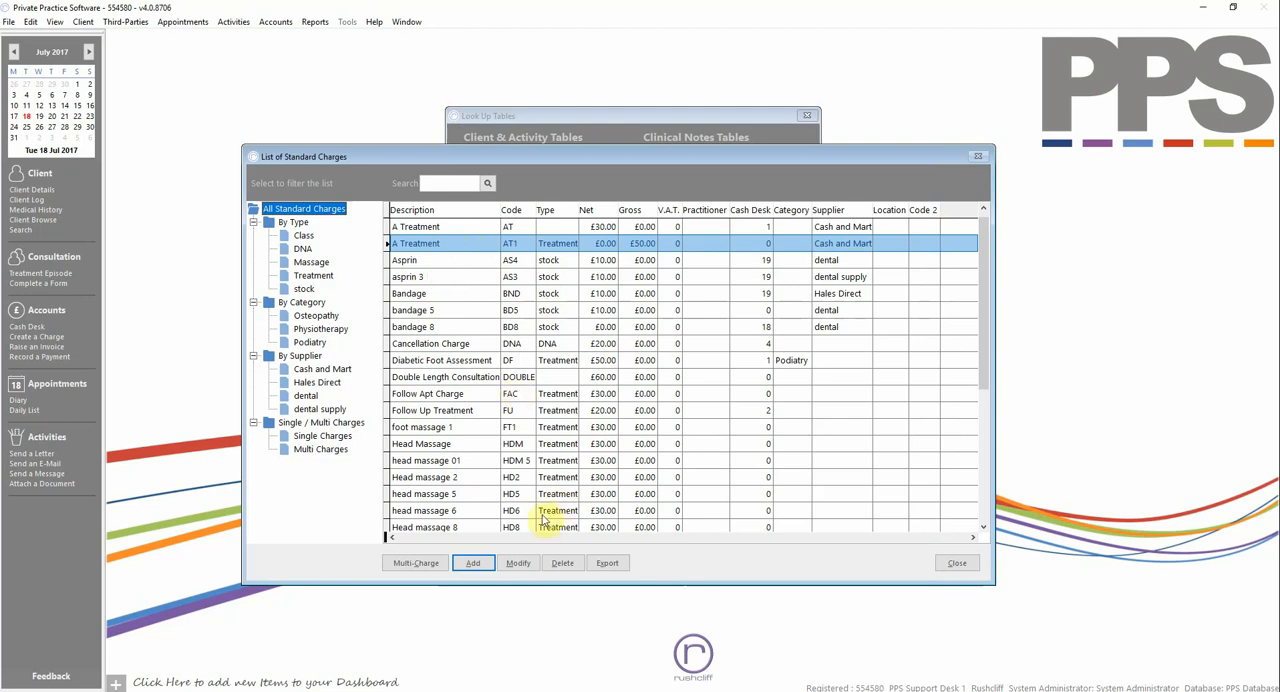
- Reopen the AT1 charge for modification and start a new price profile record, keeping the location at All Locations
{"action": "left_click", "coordinate": [516, 563]}
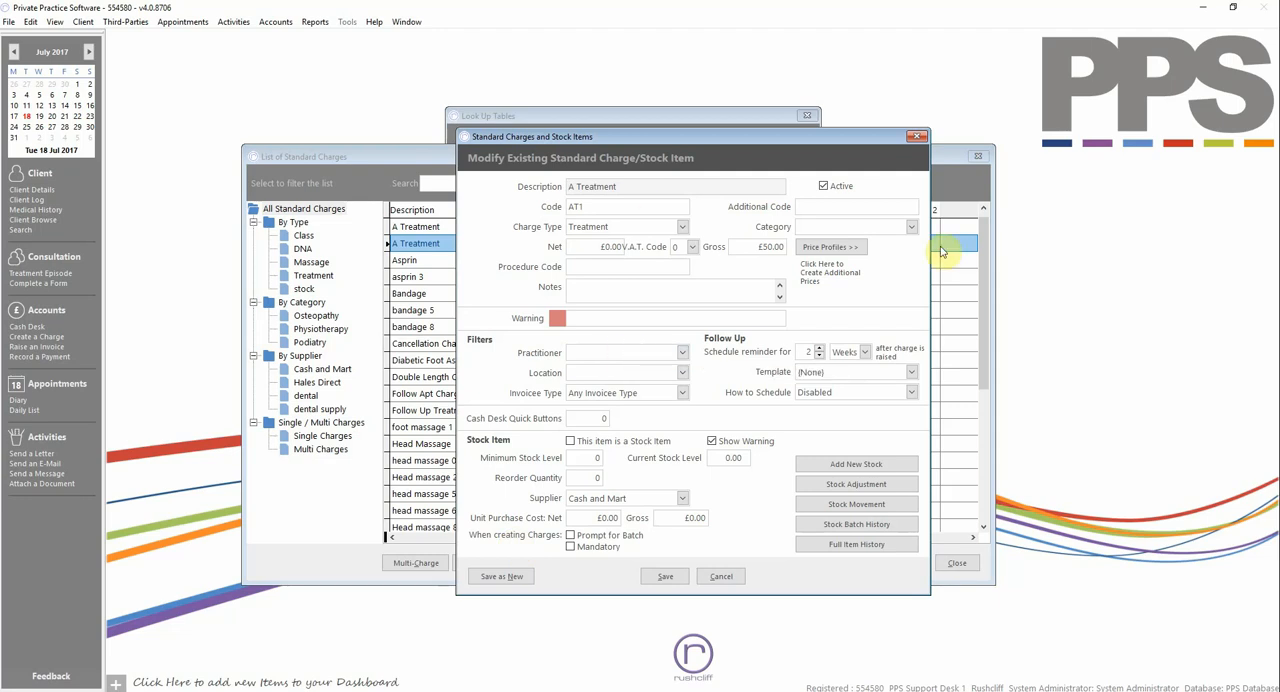
{"action": "left_click", "coordinate": [838, 248]}
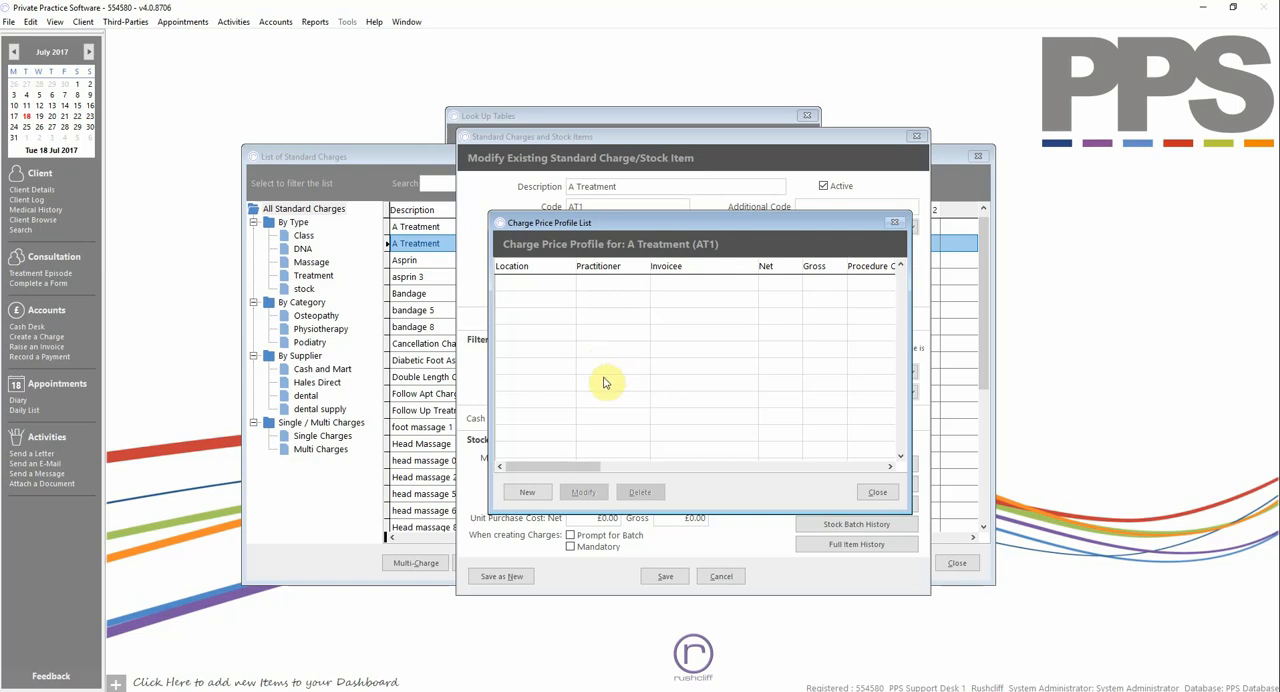
{"action": "left_click", "coordinate": [541, 495]}
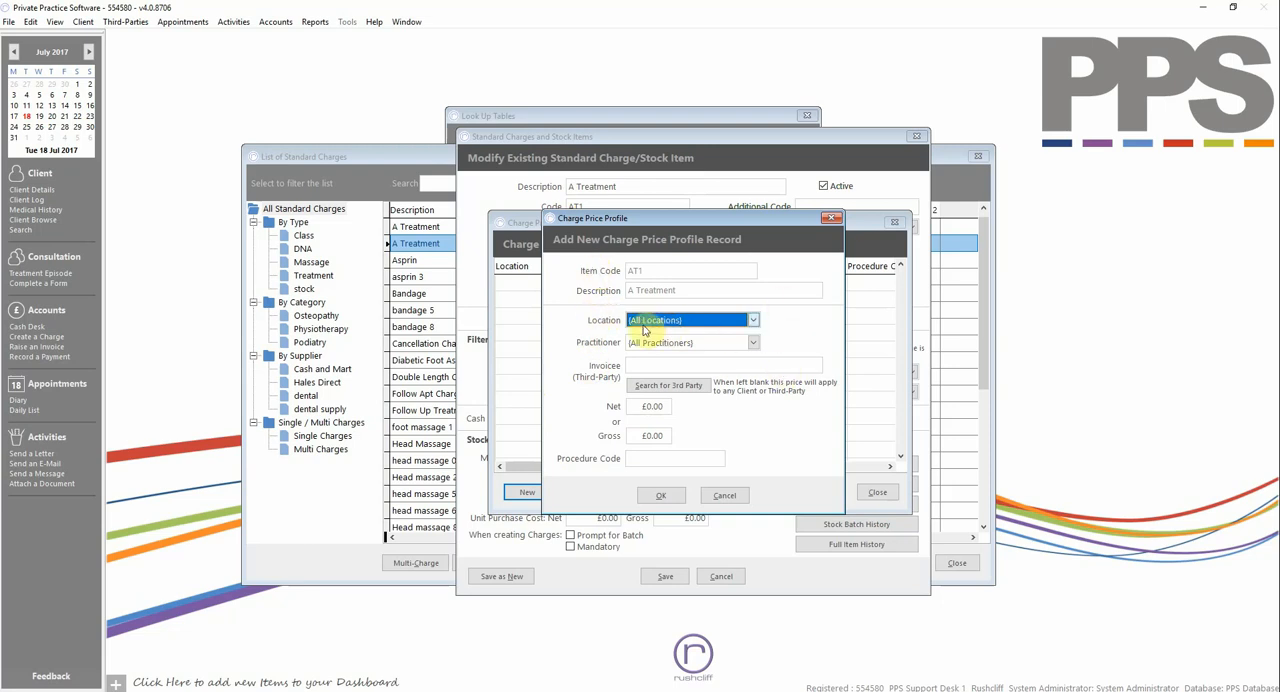
{"action": "left_click", "coordinate": [735, 322]}
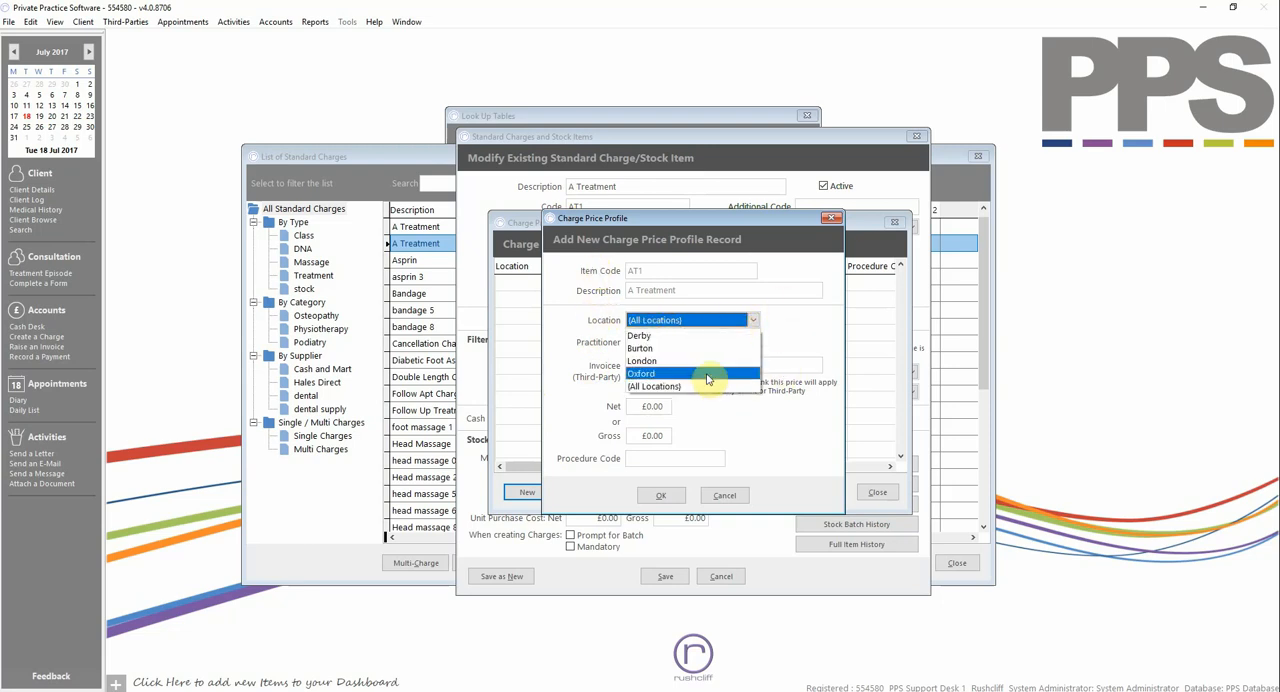
{"action": "left_click", "coordinate": [706, 321]}
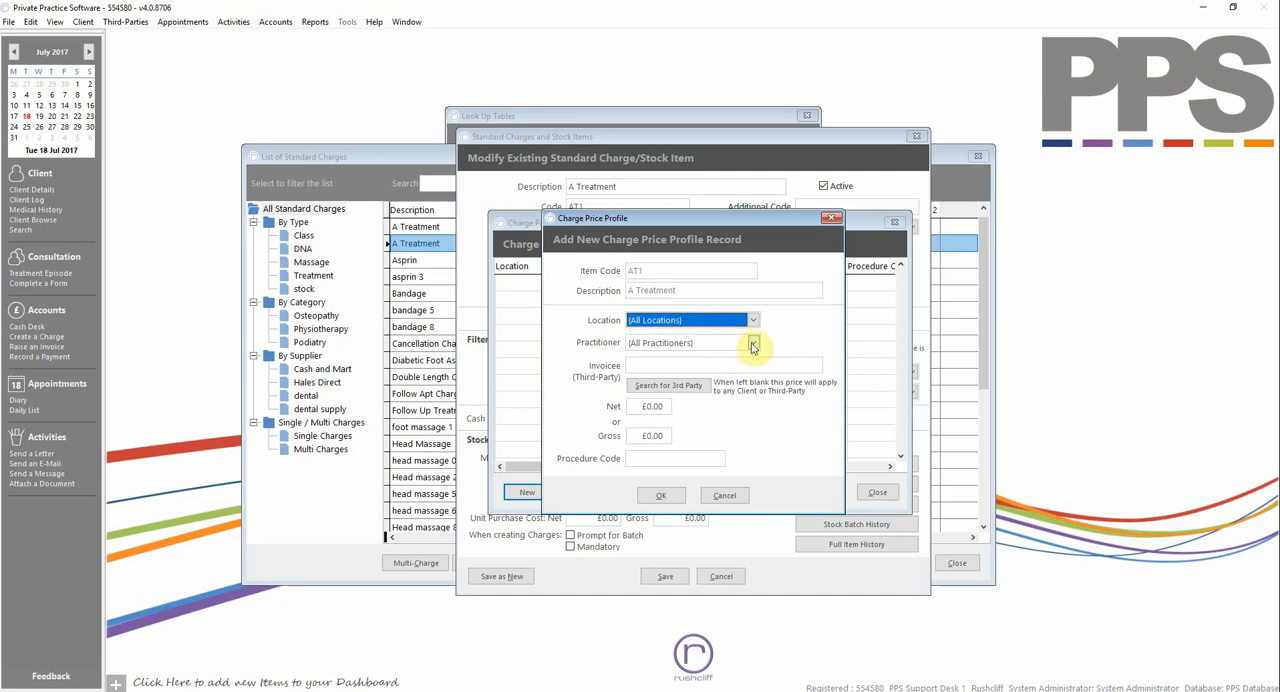
{"action": "left_click", "coordinate": [737, 343]}
{"action": "left_click", "coordinate": [713, 343]}
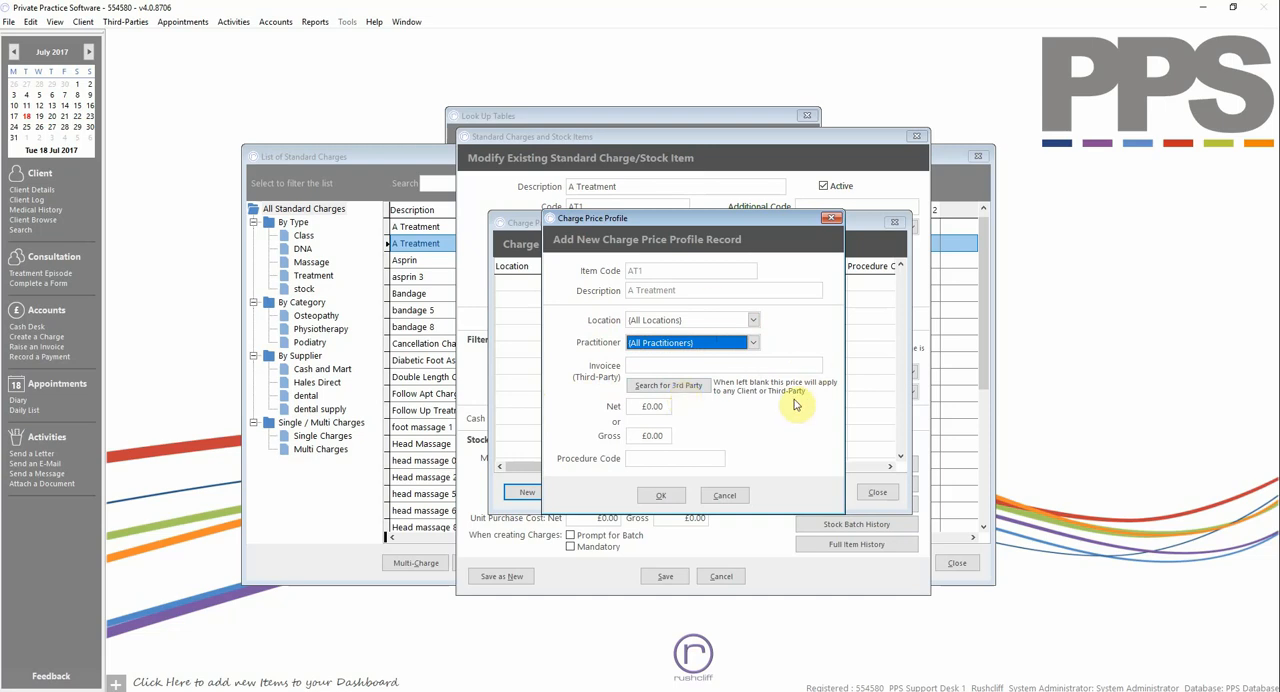
- Assign the price profile to the first named practitioner at £70.00 gross, and save both the profile and the charge
{"action": "left_click", "coordinate": [753, 342]}
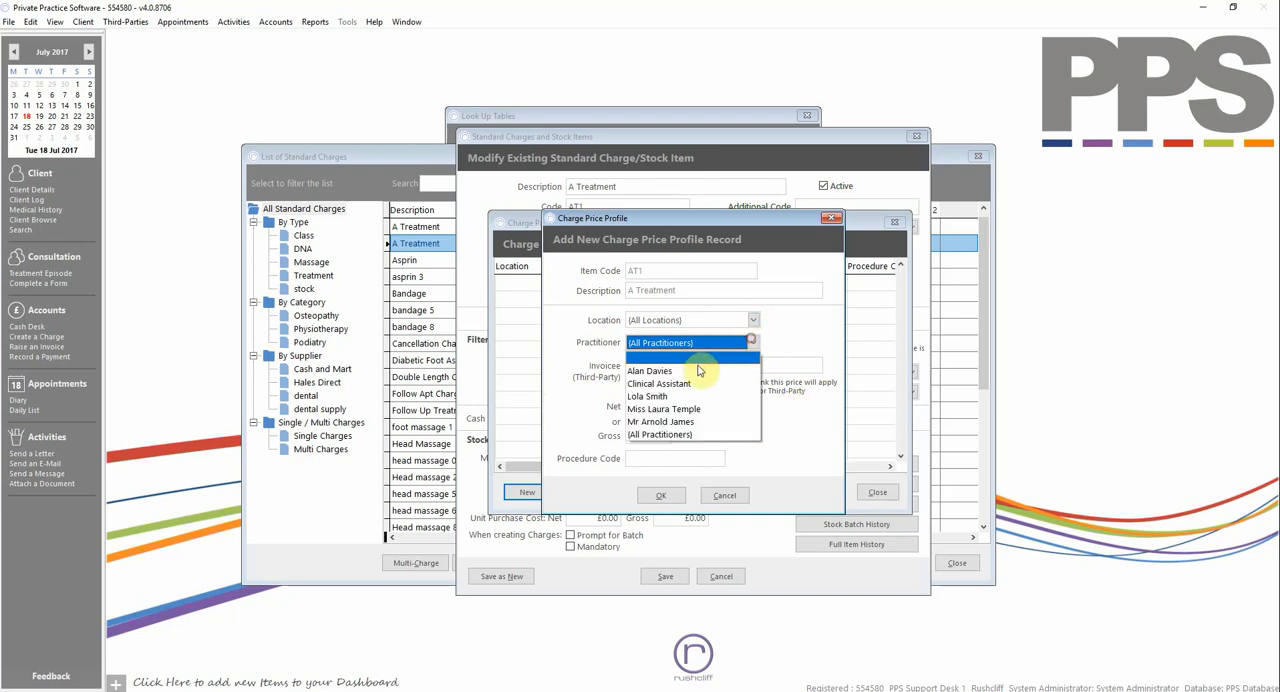
{"action": "left_click", "coordinate": [693, 371]}
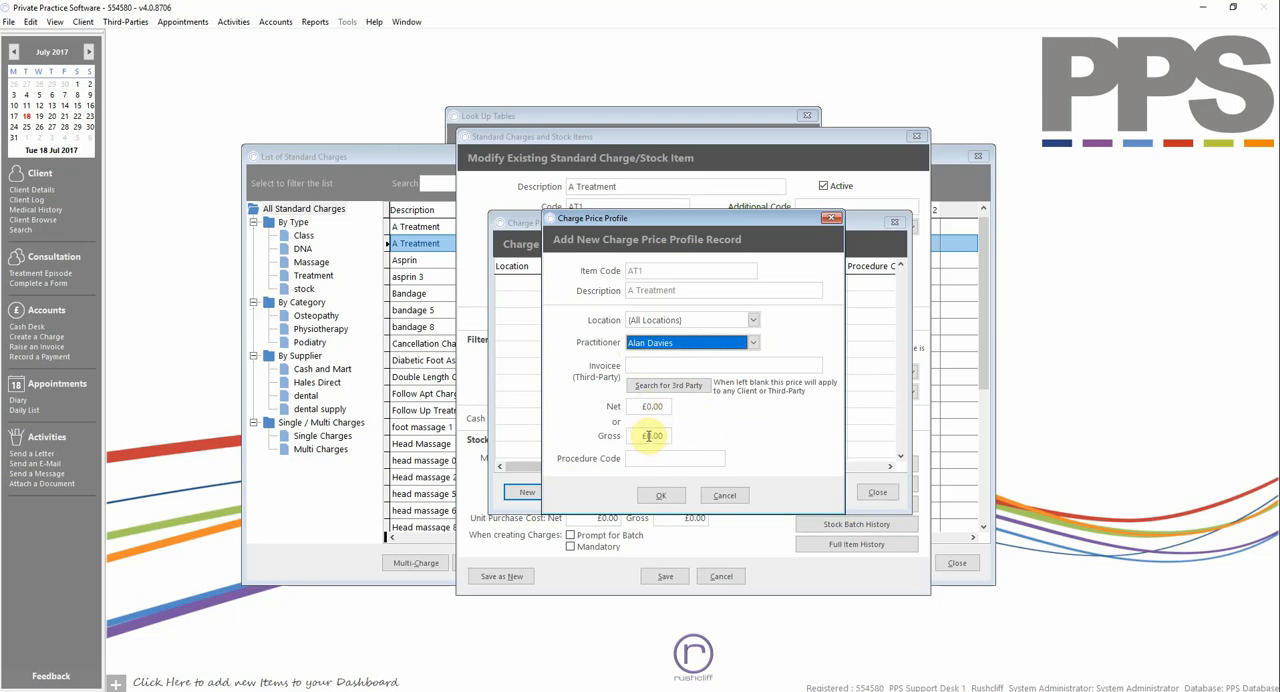
{"action": "left_click", "coordinate": [649, 435]}
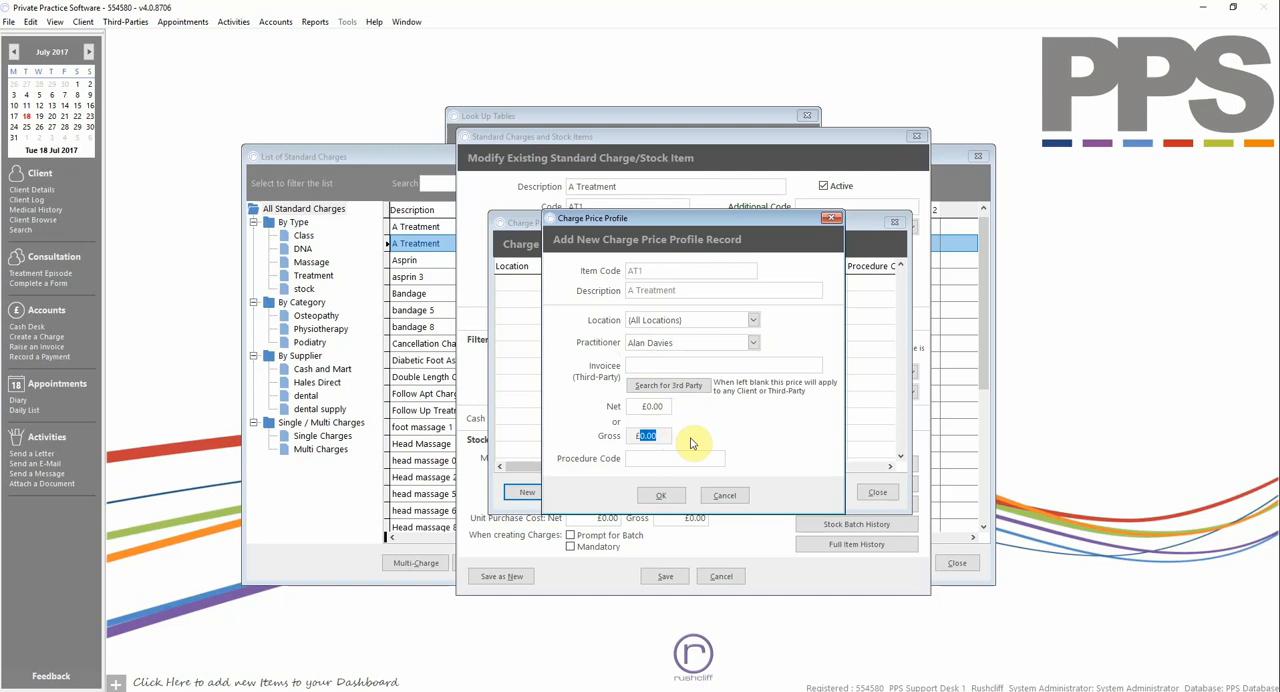
{"action": "type", "text": "7"}
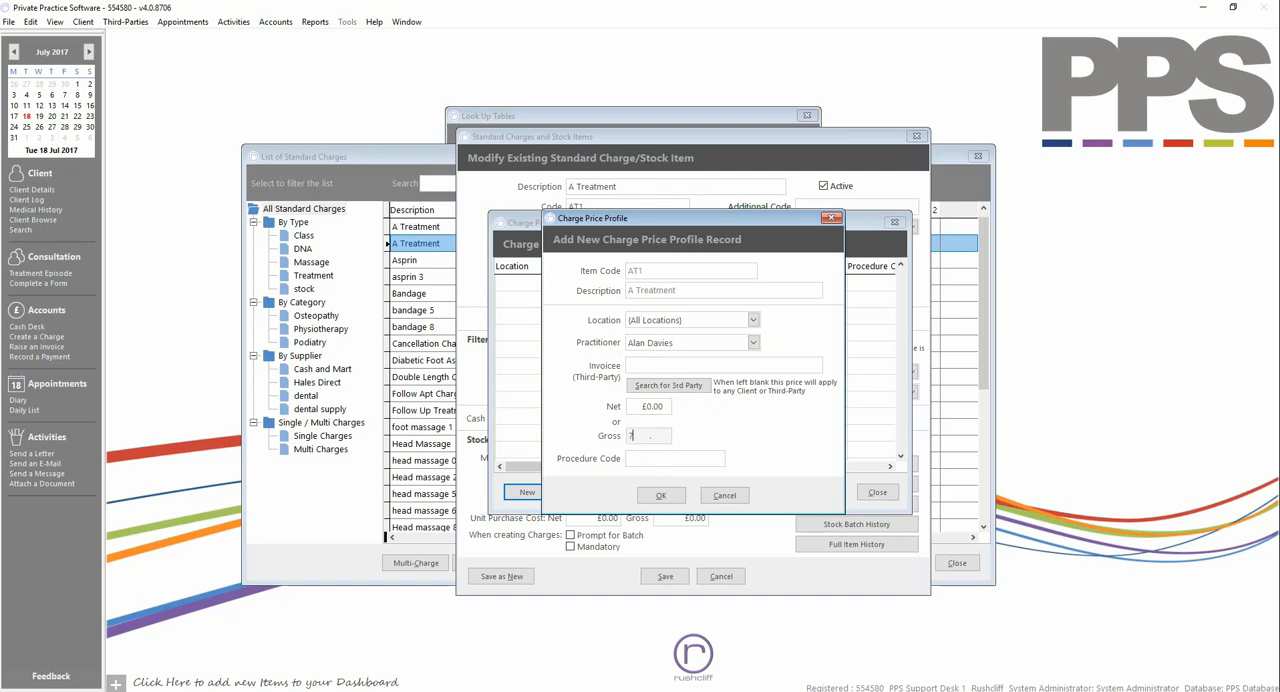
{"action": "type", "text": "0.00"}
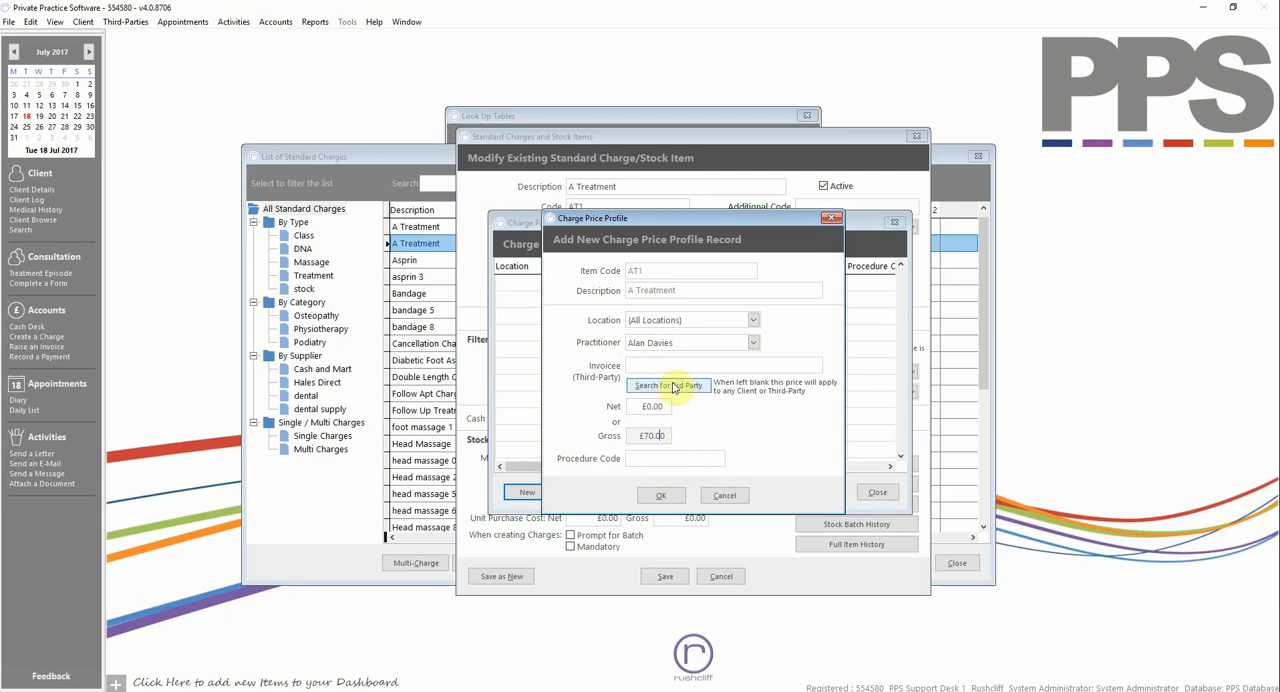
{"action": "left_click", "coordinate": [668, 496]}
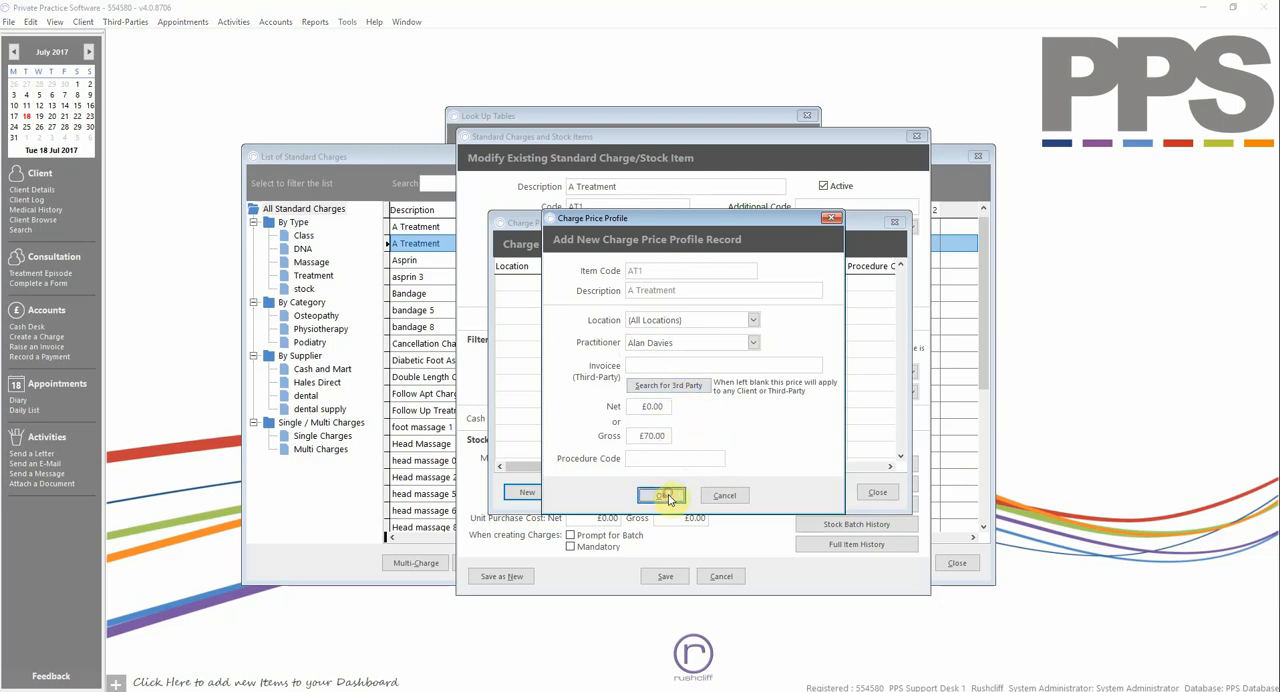
{"action": "left_click", "coordinate": [754, 420]}
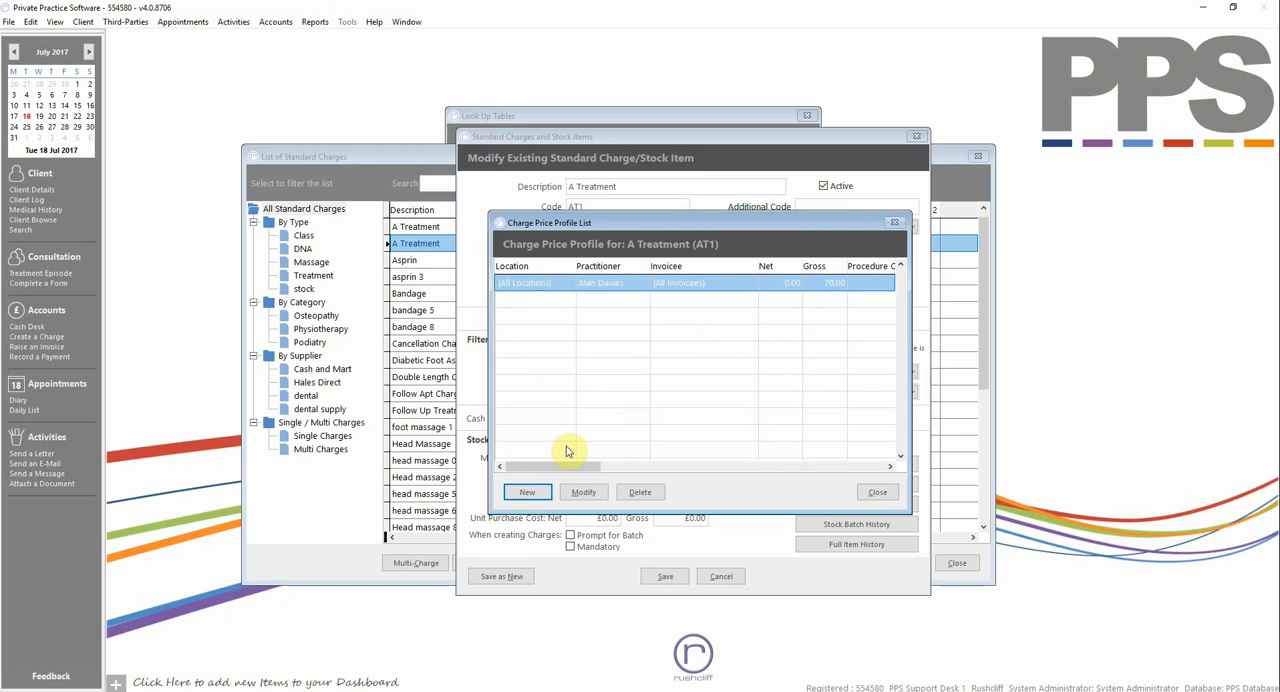
{"action": "left_click", "coordinate": [876, 492]}
{"action": "left_click", "coordinate": [668, 577]}
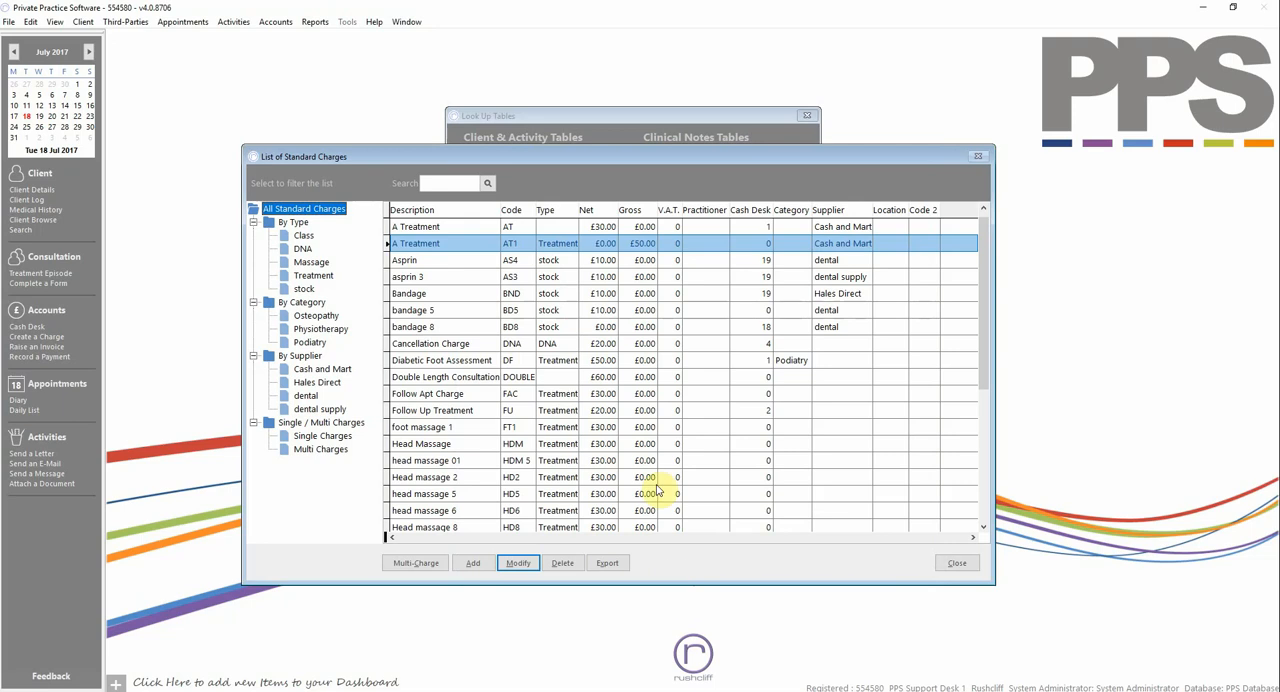